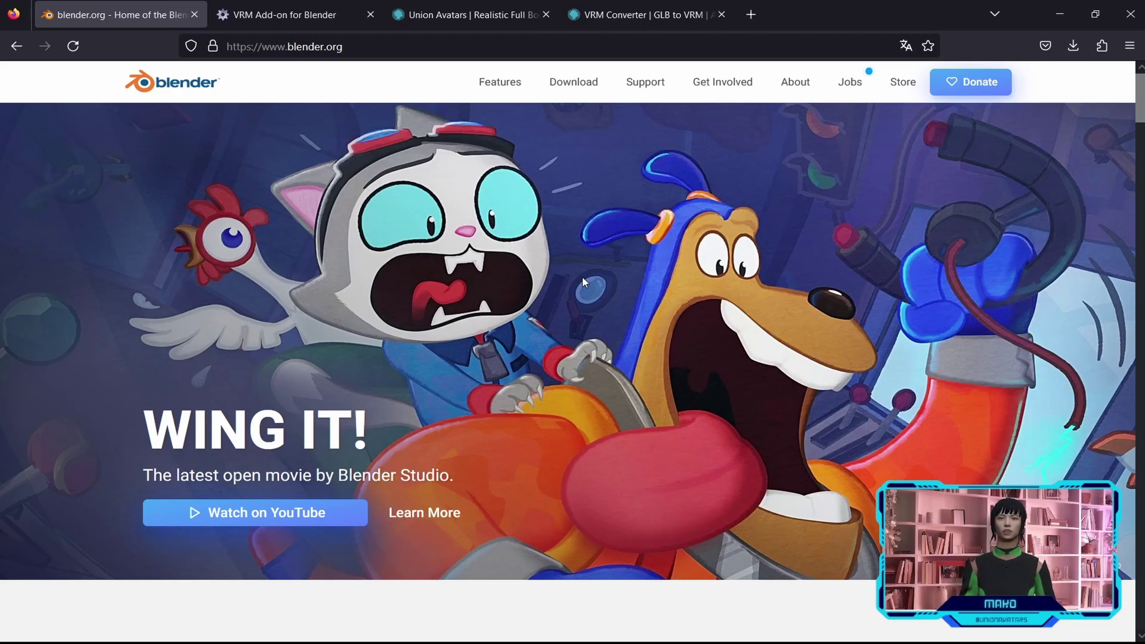
- Glance at the Union Avatars site, then browse the blender.org homepage
{"action": "left_click", "coordinate": [466, 16]}
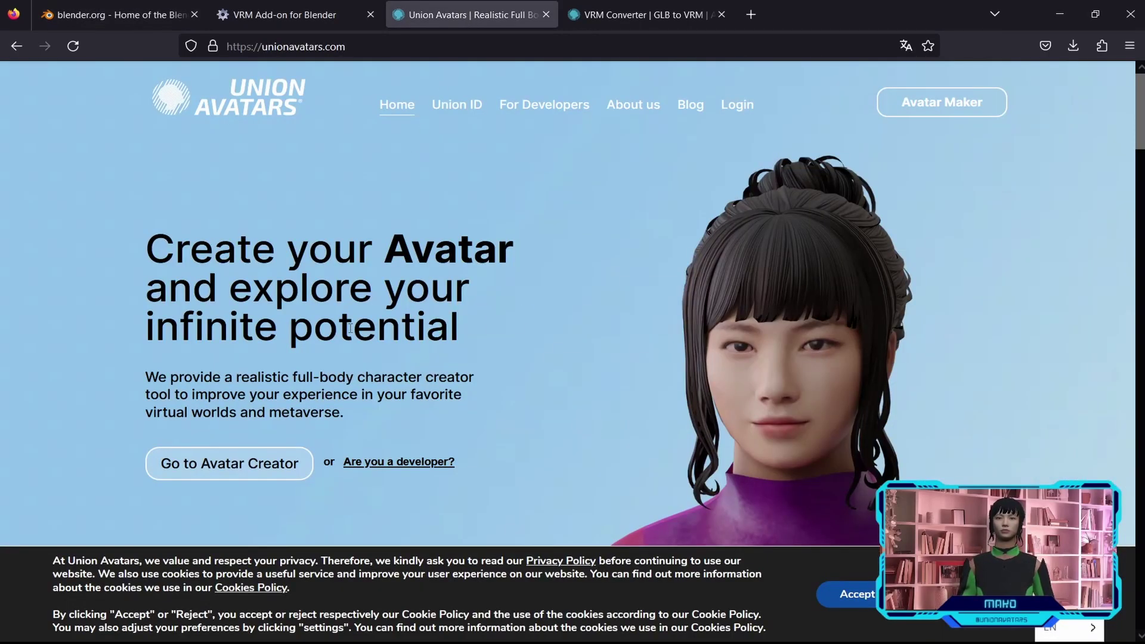
{"action": "left_click", "coordinate": [72, 16]}
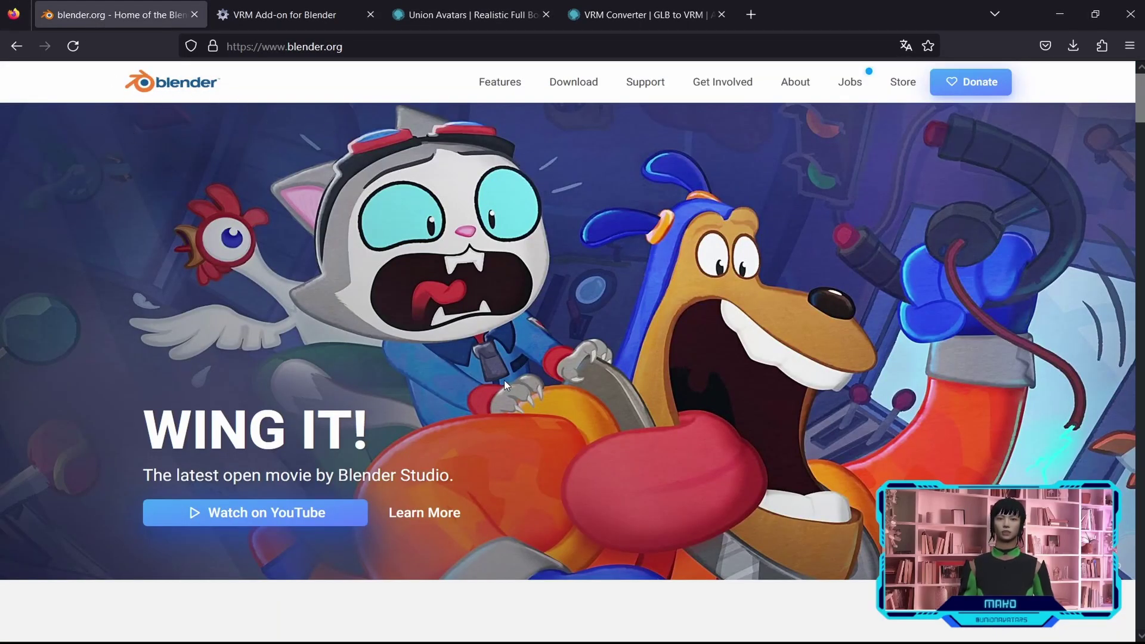
{"action": "scroll", "coordinate": [503, 381], "scroll_direction": "down", "scroll_amount": 2}
{"action": "scroll", "coordinate": [585, 407], "scroll_direction": "down", "scroll_amount": 3}
{"action": "scroll", "coordinate": [623, 409], "scroll_direction": "up", "scroll_amount": 5}
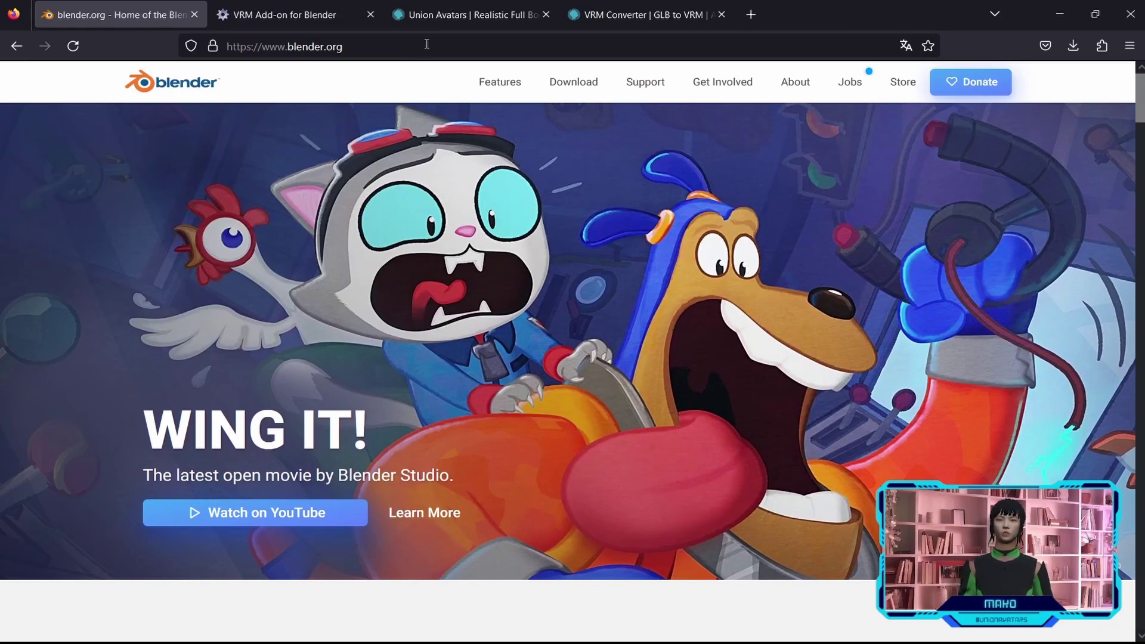
- Return to Union Avatars and scroll through its VRM Converter page
{"action": "left_click", "coordinate": [450, 16]}
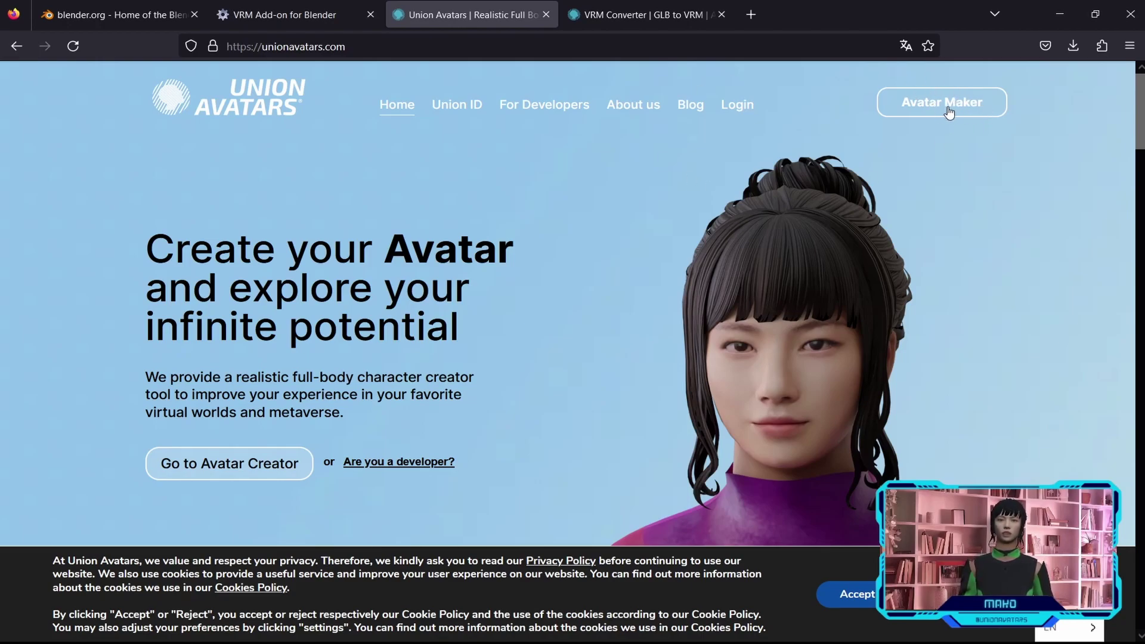
{"action": "left_click", "coordinate": [652, 16]}
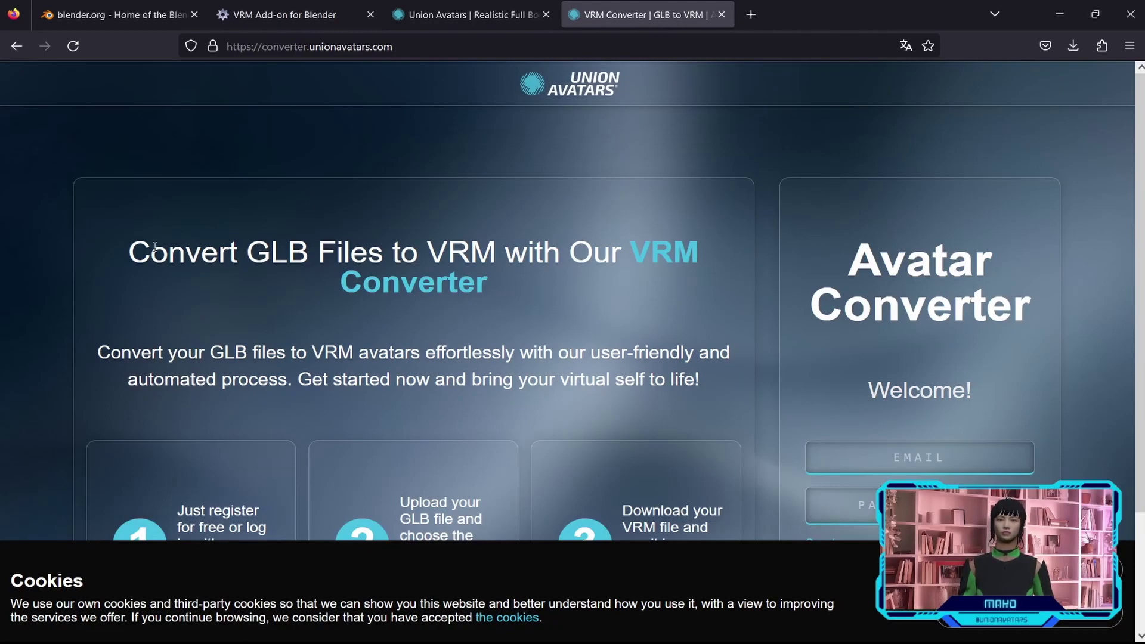
{"action": "left_click_drag", "start_coordinate": [155, 247], "coordinate": [698, 250]}
{"action": "scroll", "coordinate": [695, 254], "scroll_direction": "down", "scroll_amount": 2}
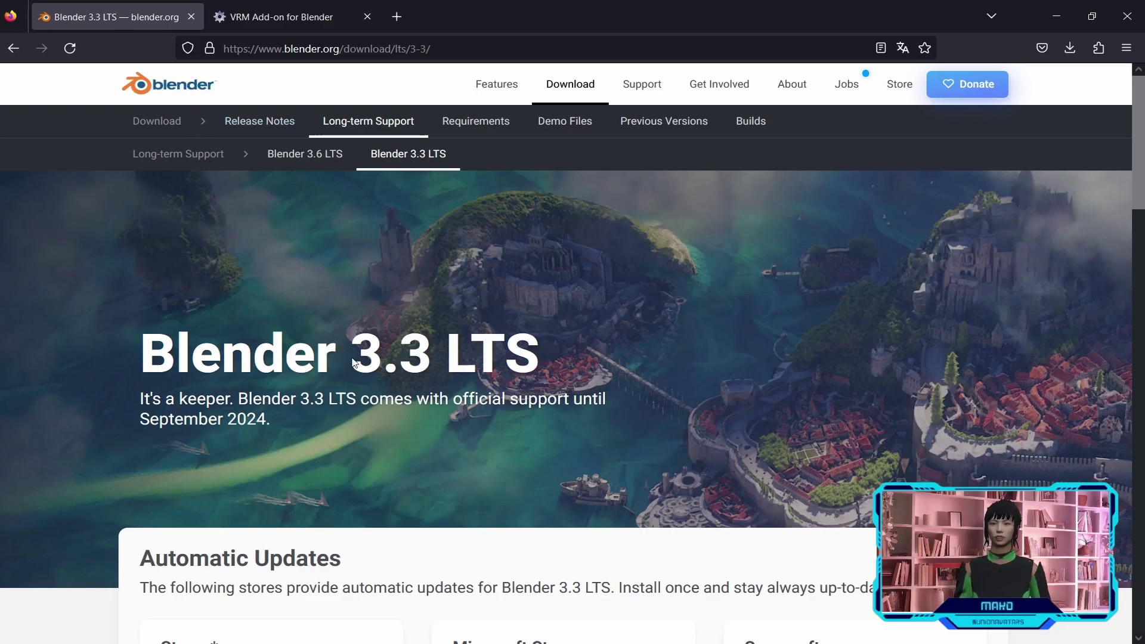
- Look over the VRM Add-on for Blender page, then switch to the Blender window
{"action": "left_click", "coordinate": [292, 17]}
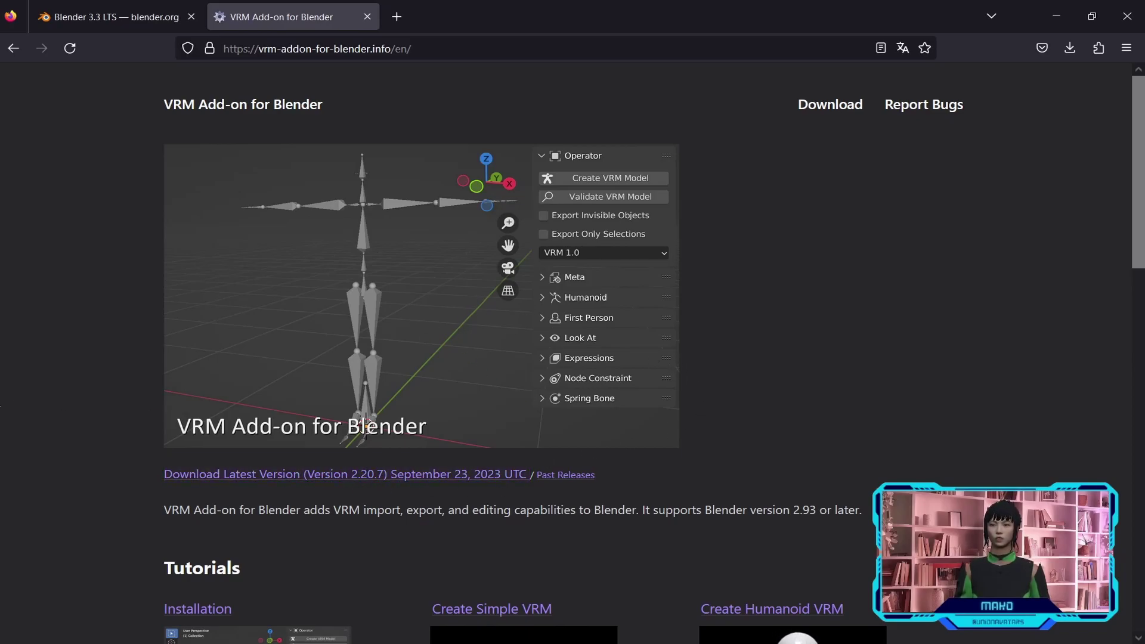
{"action": "key", "text": "alt+Tab"}
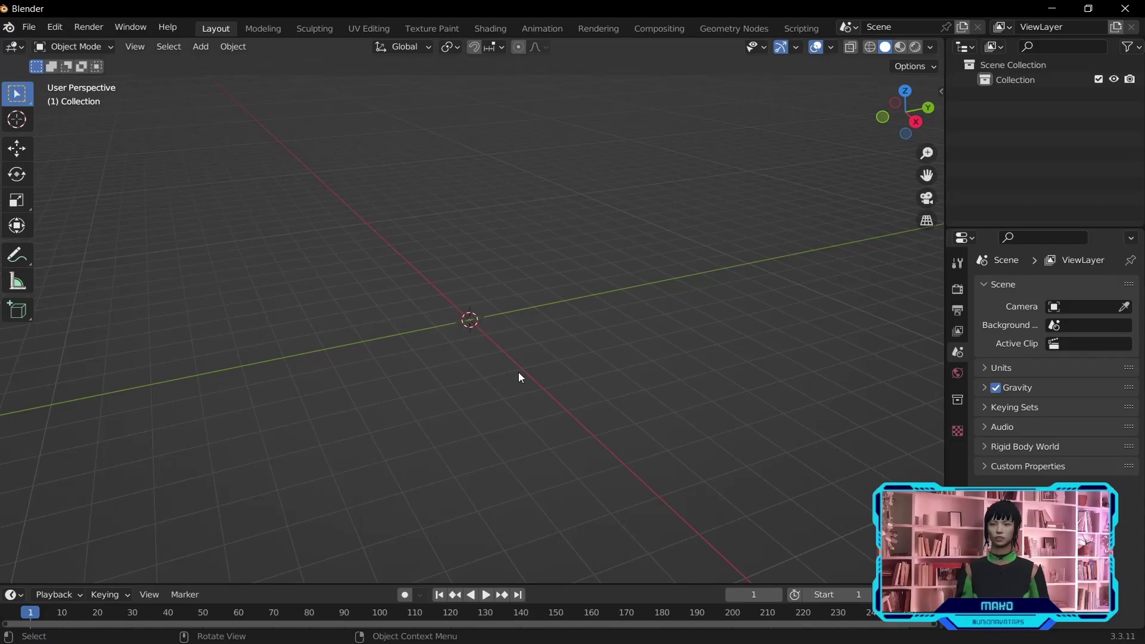
- Install the VRM_Addon zip from Downloads and enable Import-Export: VRM format in Preferences
{"action": "left_click", "coordinate": [57, 29]}
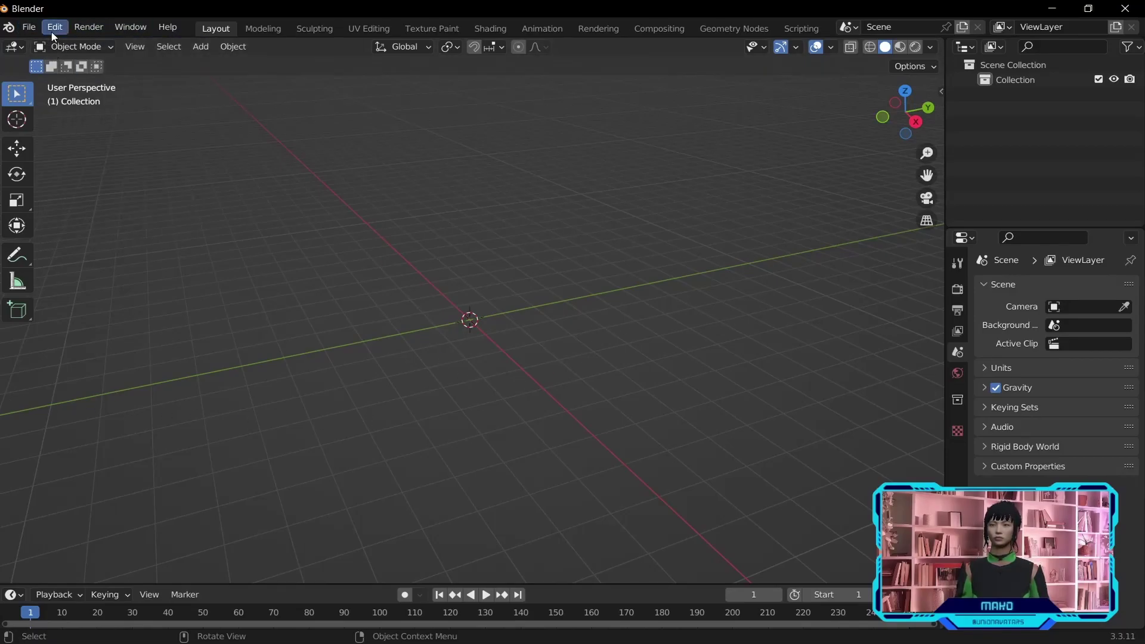
{"action": "left_click", "coordinate": [52, 28]}
{"action": "left_click", "coordinate": [78, 239]}
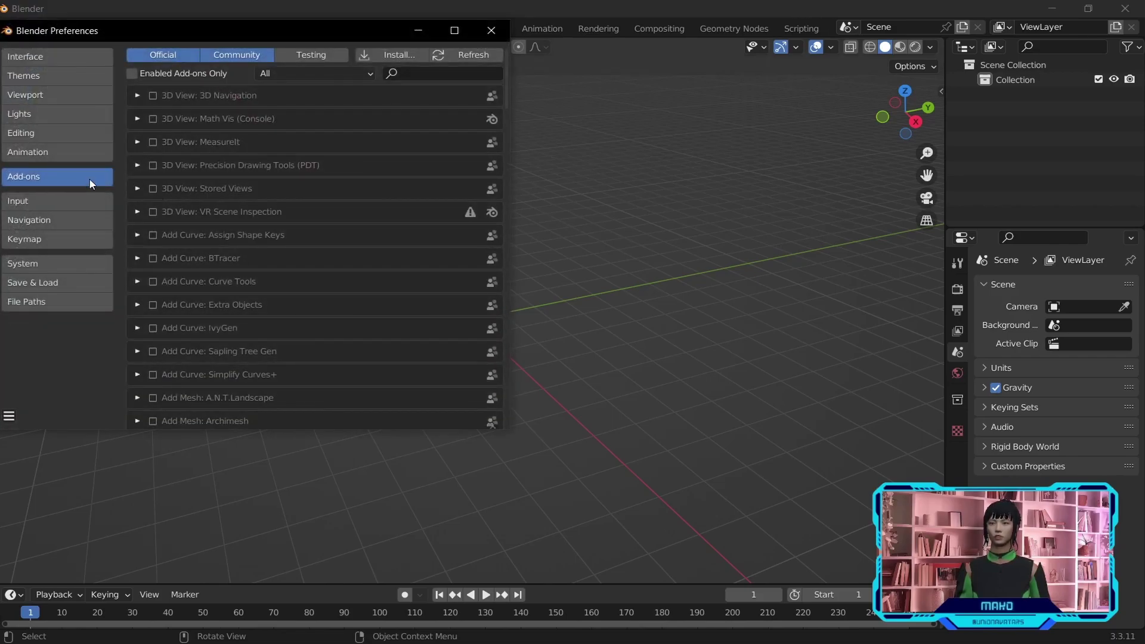
{"action": "left_click", "coordinate": [372, 55]}
{"action": "left_click", "coordinate": [83, 181]}
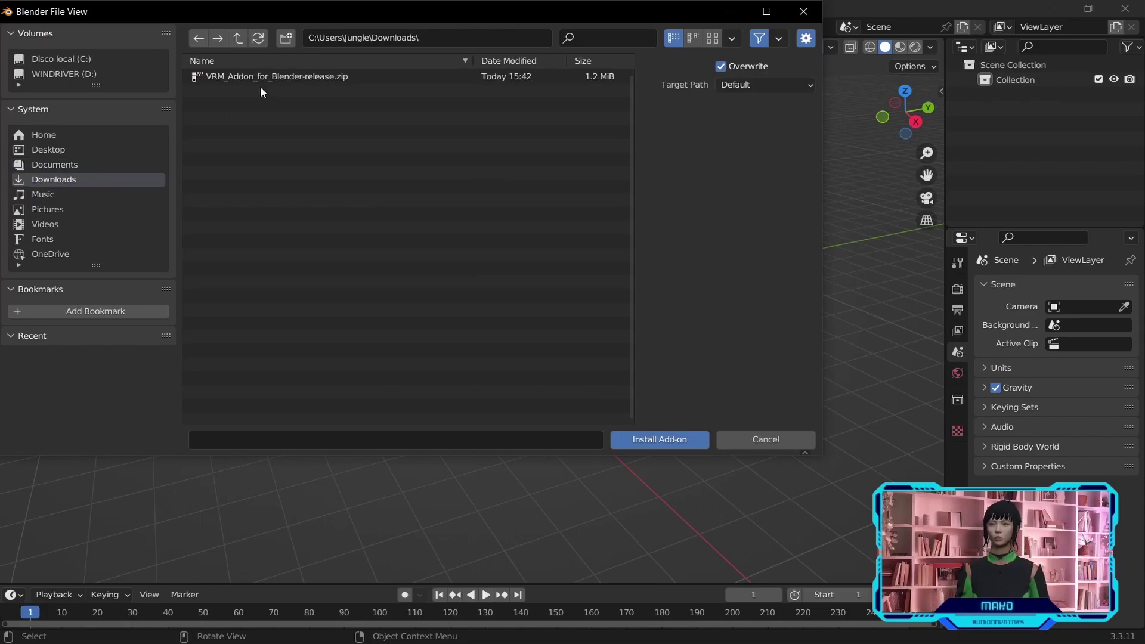
{"action": "left_click", "coordinate": [267, 77]}
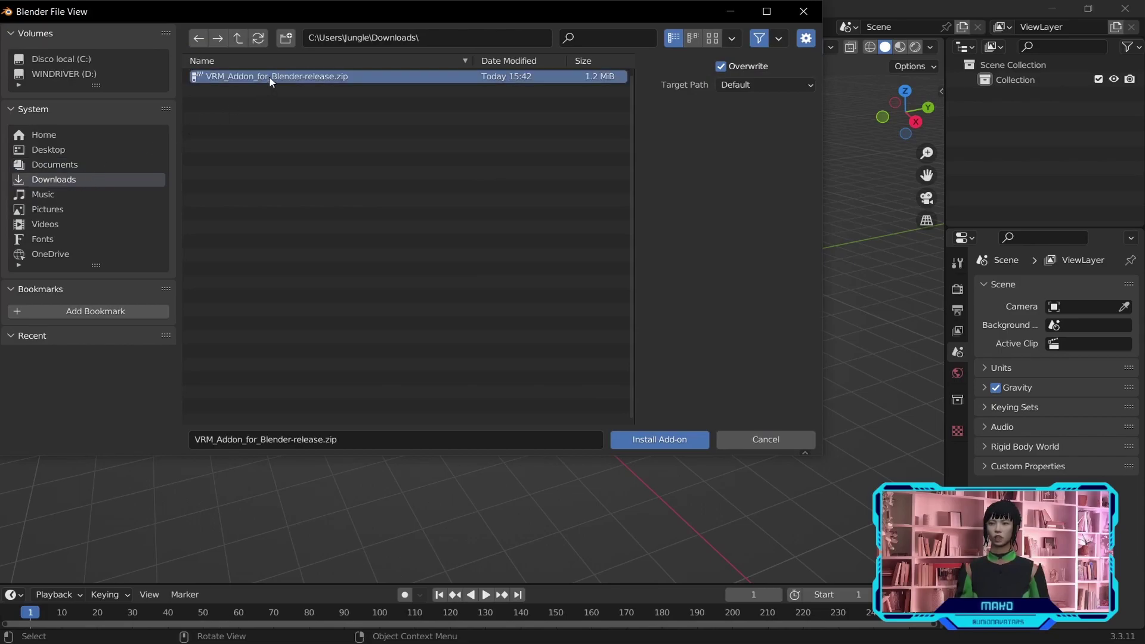
{"action": "left_click", "coordinate": [660, 439]}
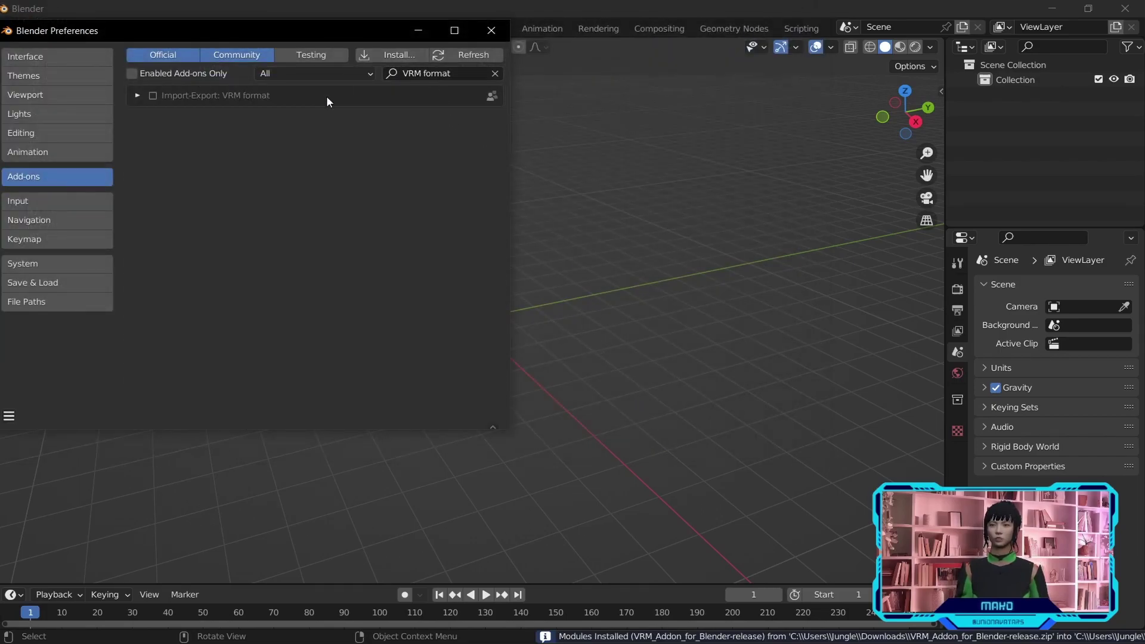
{"action": "left_click", "coordinate": [152, 96]}
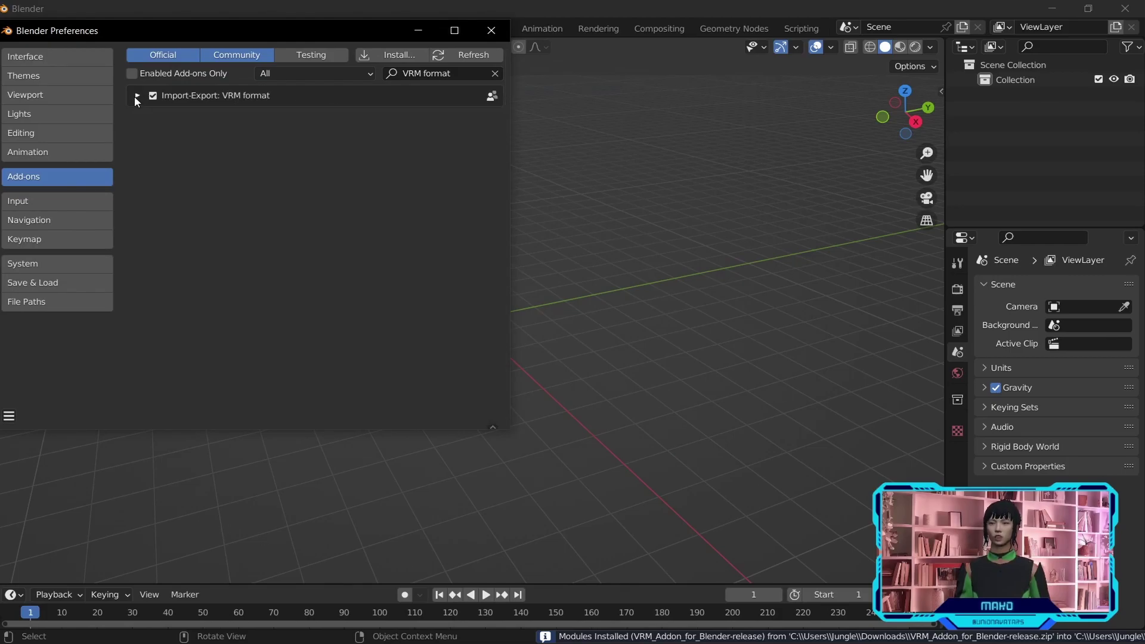
{"action": "left_click", "coordinate": [490, 30]}
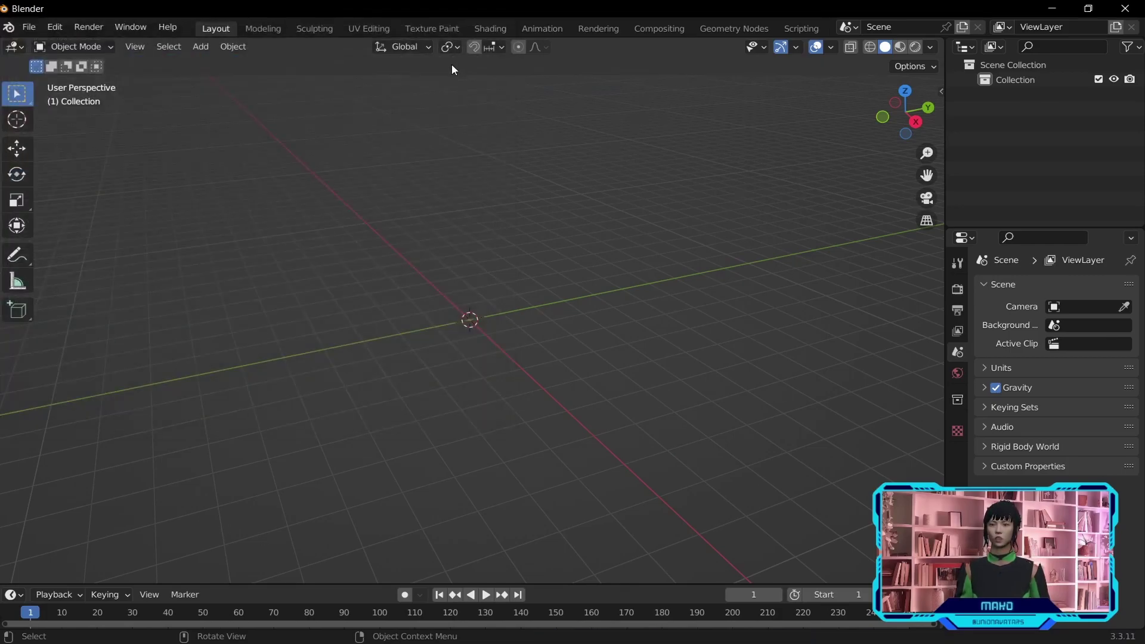
- Import the Union Avatars avatar through File > Import > VRM (.vrm)
{"action": "left_click", "coordinate": [28, 30]}
{"action": "mouse_move", "coordinate": [56, 227]}
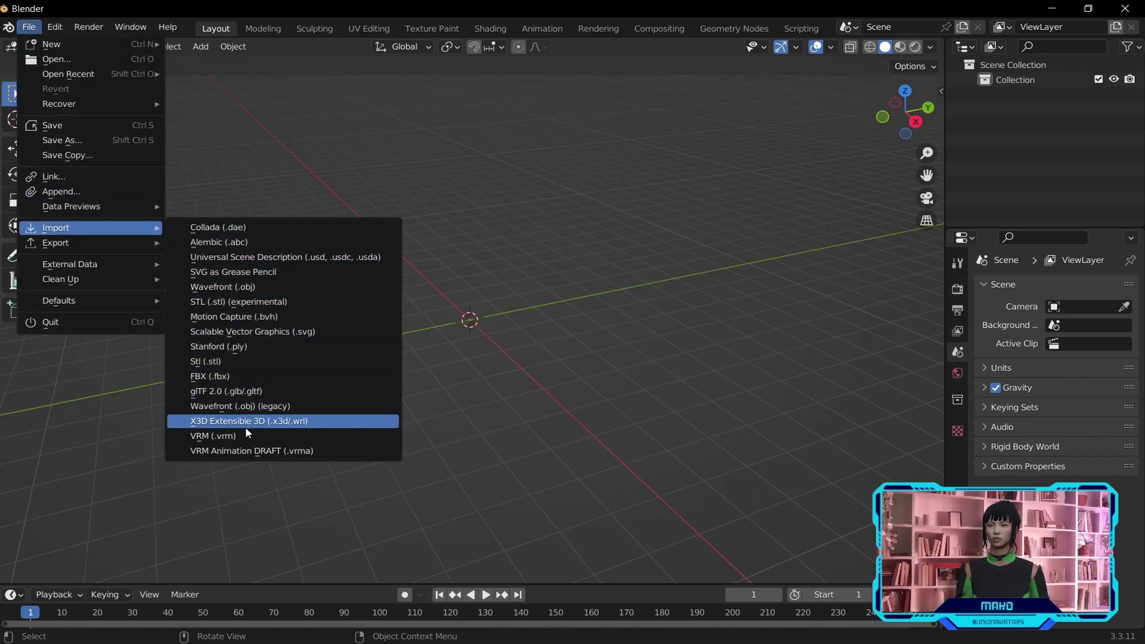
{"action": "left_click", "coordinate": [214, 436]}
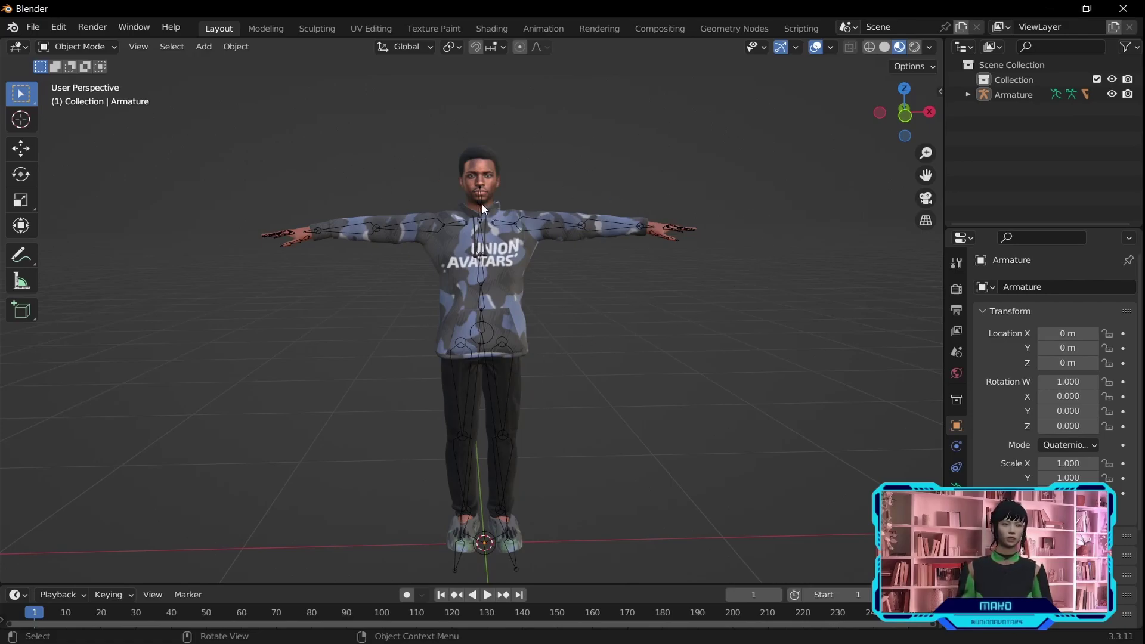
- Resize the UnionAvatars_Head texture to 1024 x 1024 in the UV Editing workspace
{"action": "left_click", "coordinate": [968, 94]}
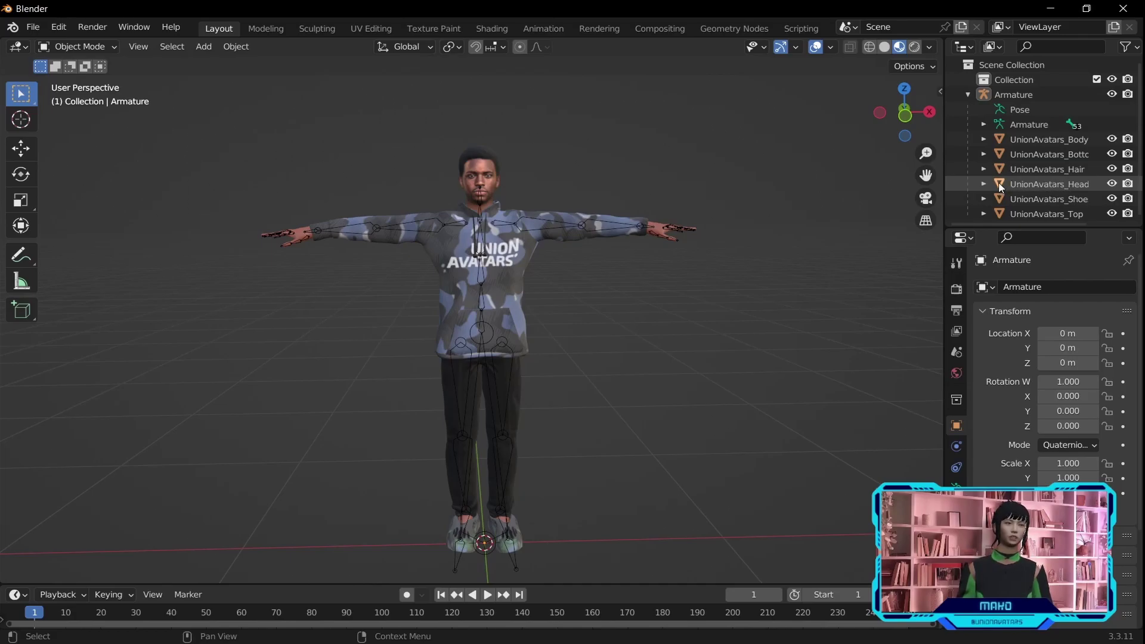
{"action": "left_click", "coordinate": [1032, 186]}
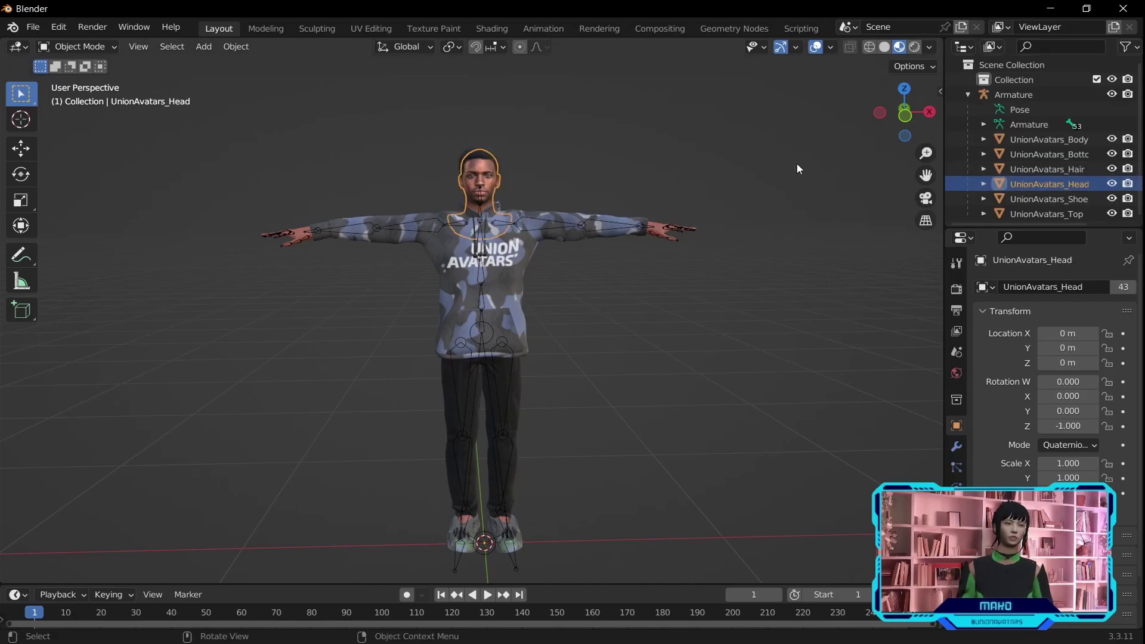
{"action": "left_click", "coordinate": [370, 29]}
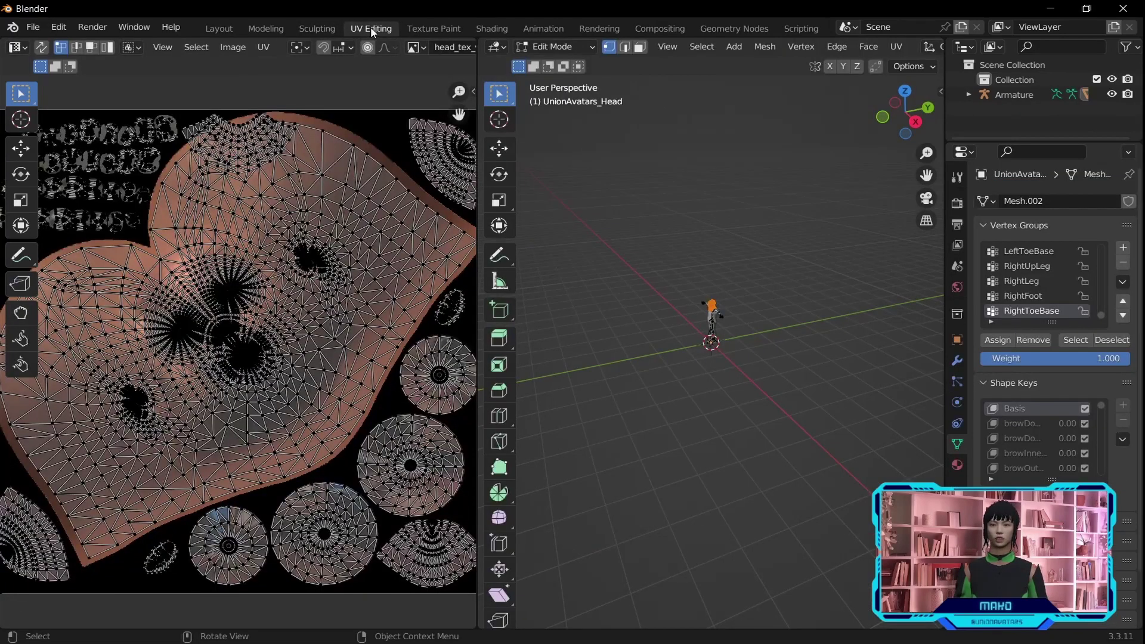
{"action": "scroll", "coordinate": [264, 159], "scroll_direction": "down", "scroll_amount": 2}
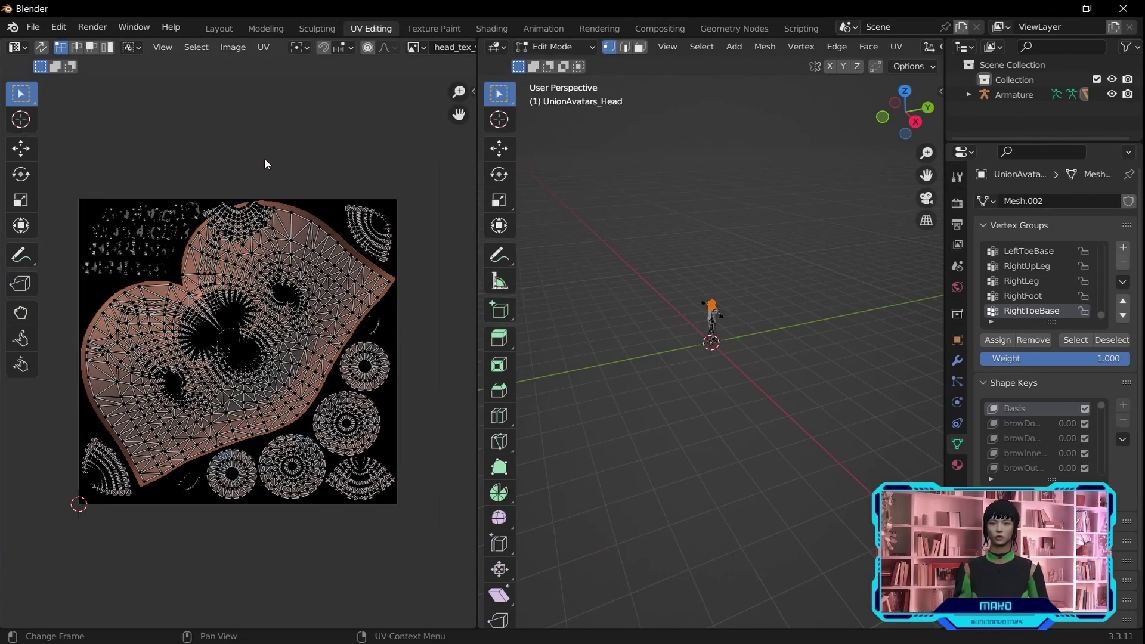
{"action": "left_click", "coordinate": [236, 48]}
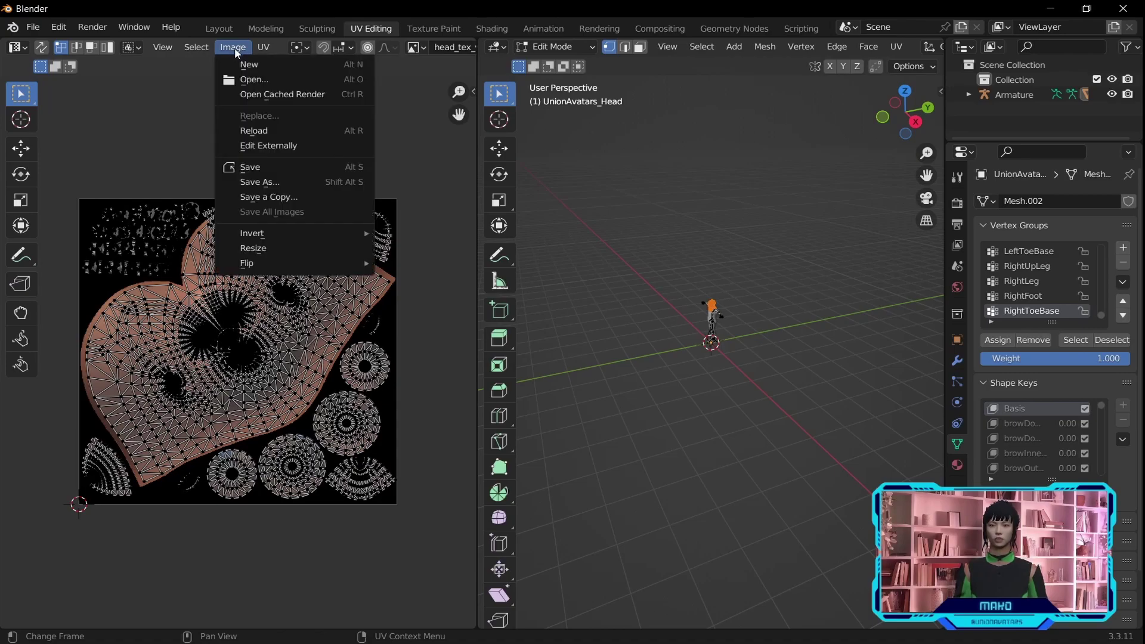
{"action": "left_click", "coordinate": [277, 248]}
{"action": "left_click", "coordinate": [302, 274]}
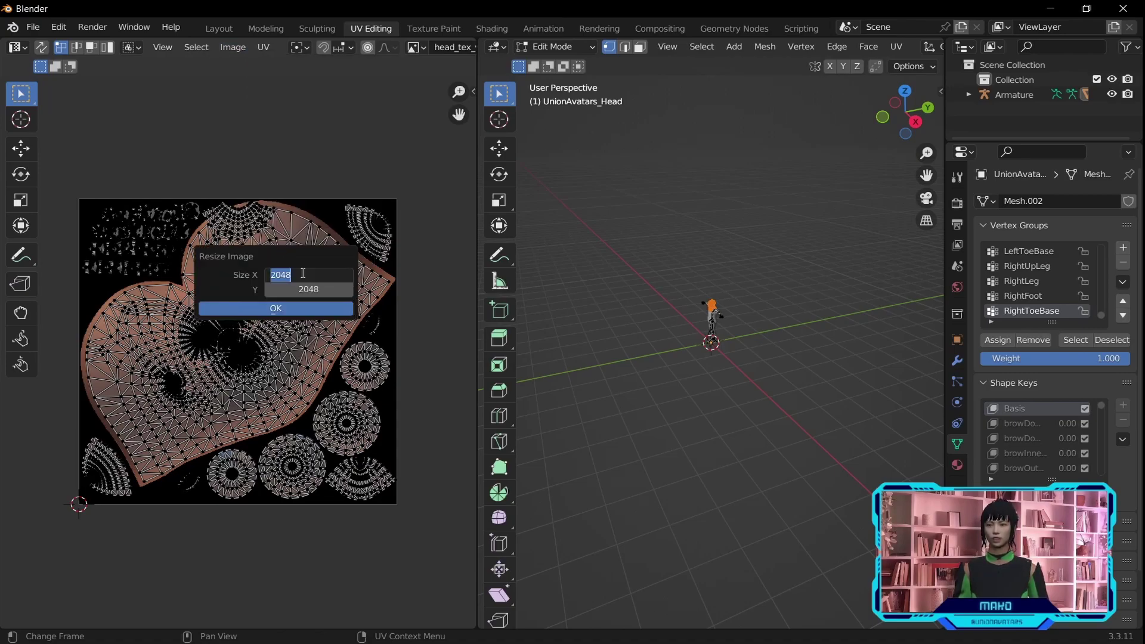
{"action": "type", "text": "1024"}
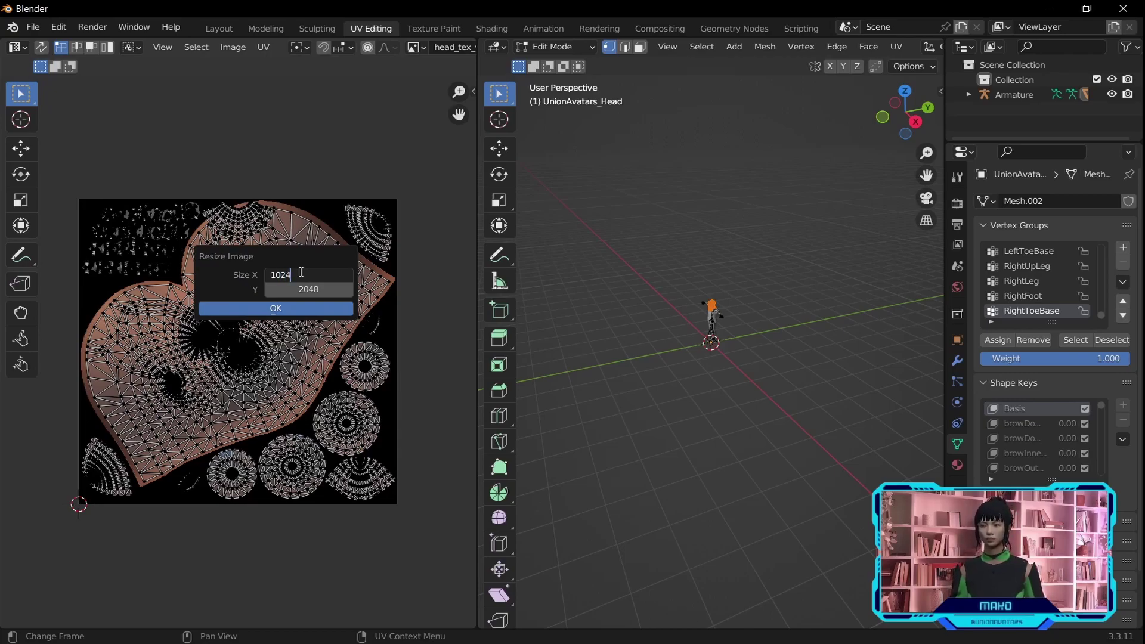
{"action": "left_click", "coordinate": [312, 289]}
{"action": "type", "text": "10"}
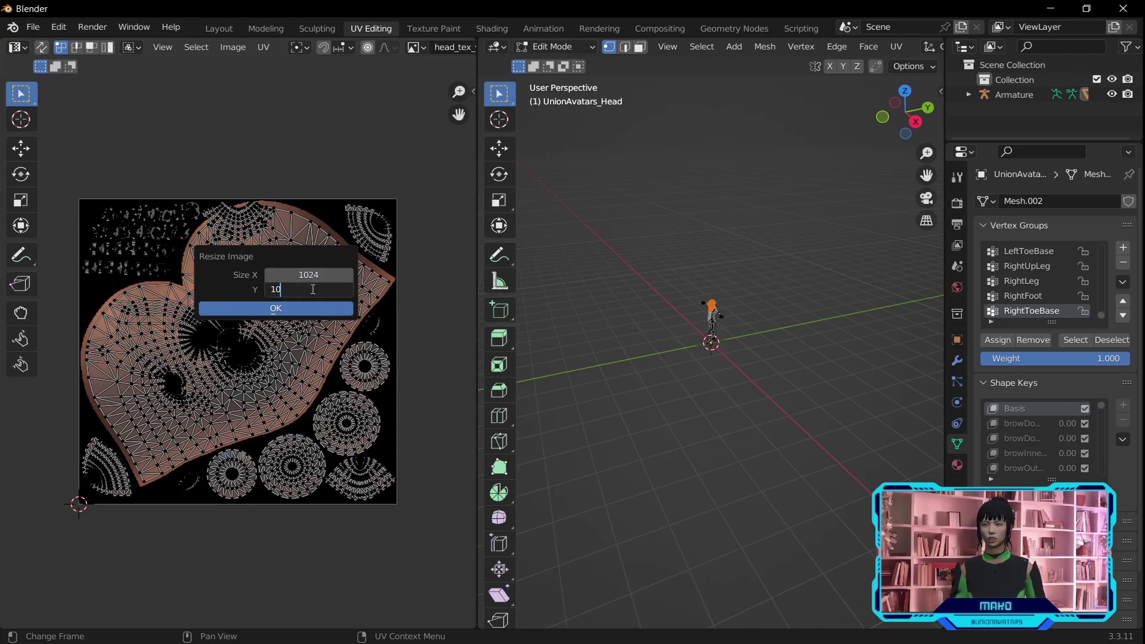
{"action": "type", "text": "24"}
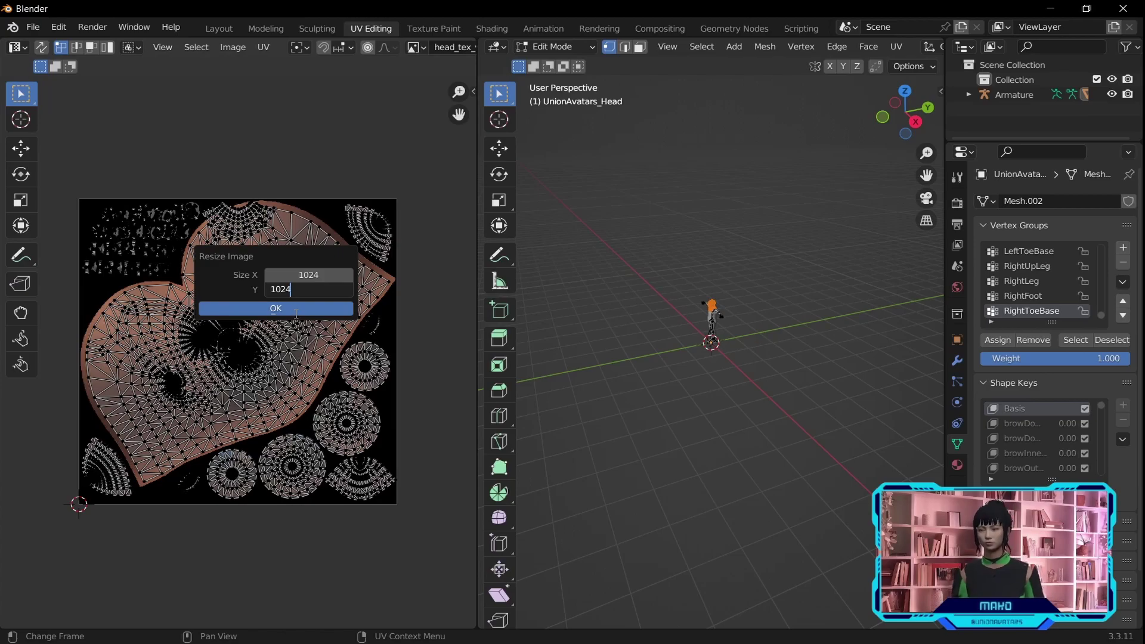
{"action": "left_click", "coordinate": [295, 308]}
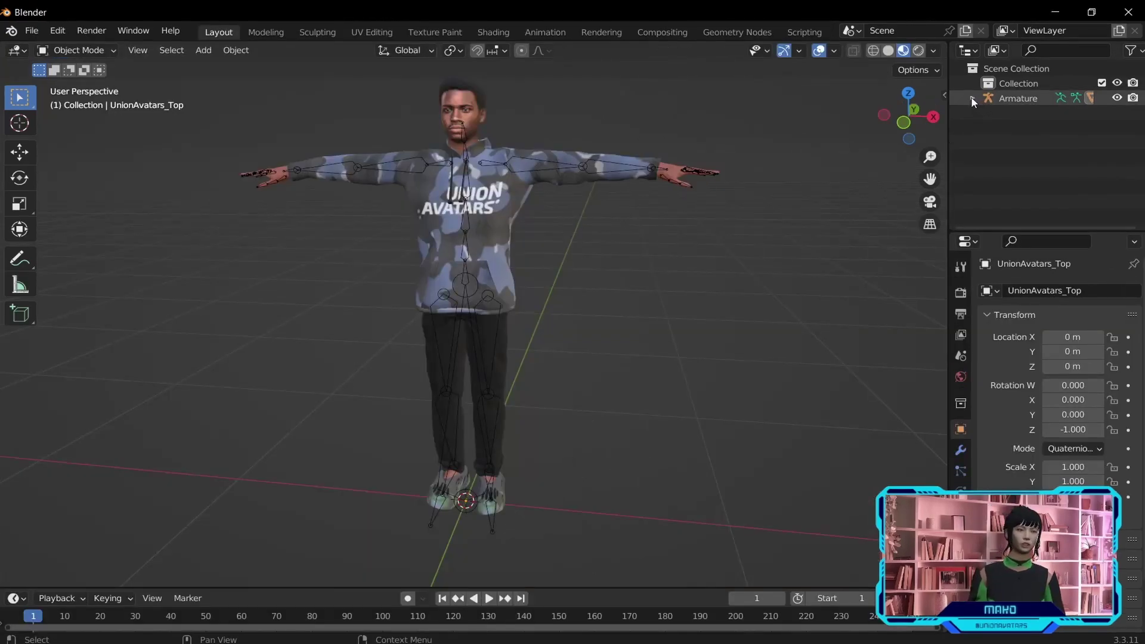
- Give UnionAvatars_Body a Decimate modifier with its ratio lowered to about 0.5
{"action": "left_click", "coordinate": [971, 99]}
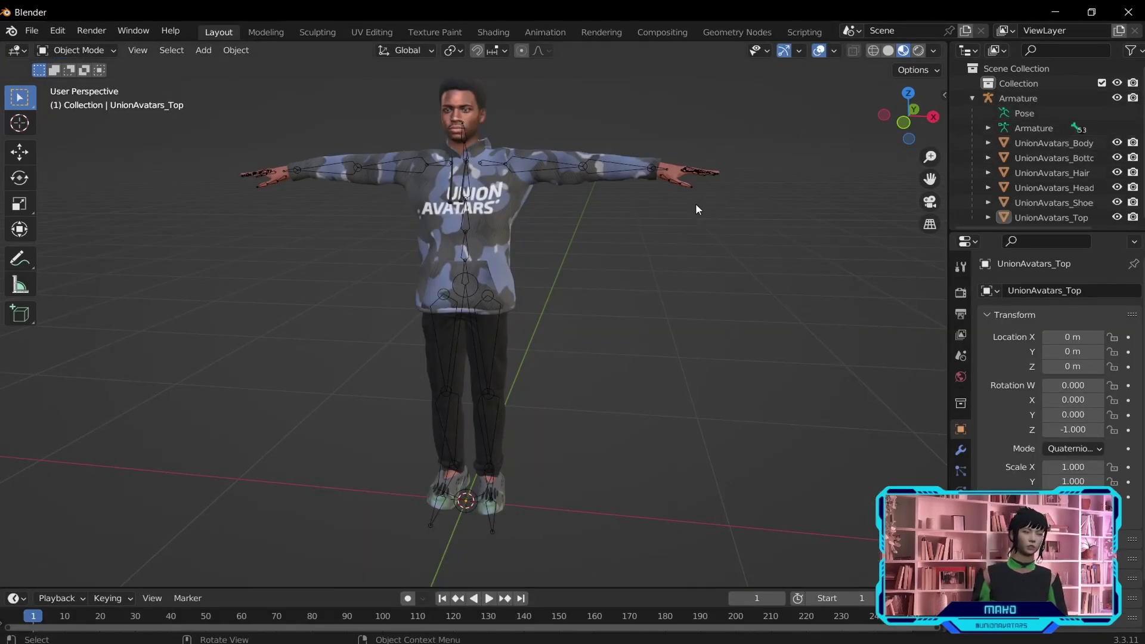
{"action": "left_click", "coordinate": [1007, 143]}
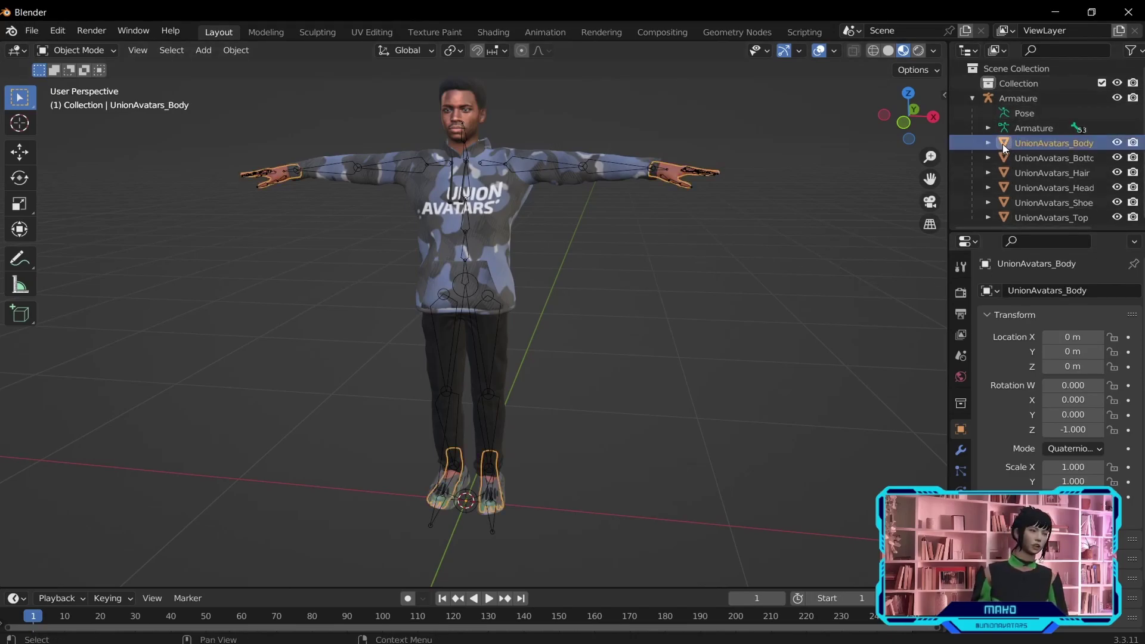
{"action": "left_click", "coordinate": [960, 450]}
{"action": "left_click", "coordinate": [1036, 290]}
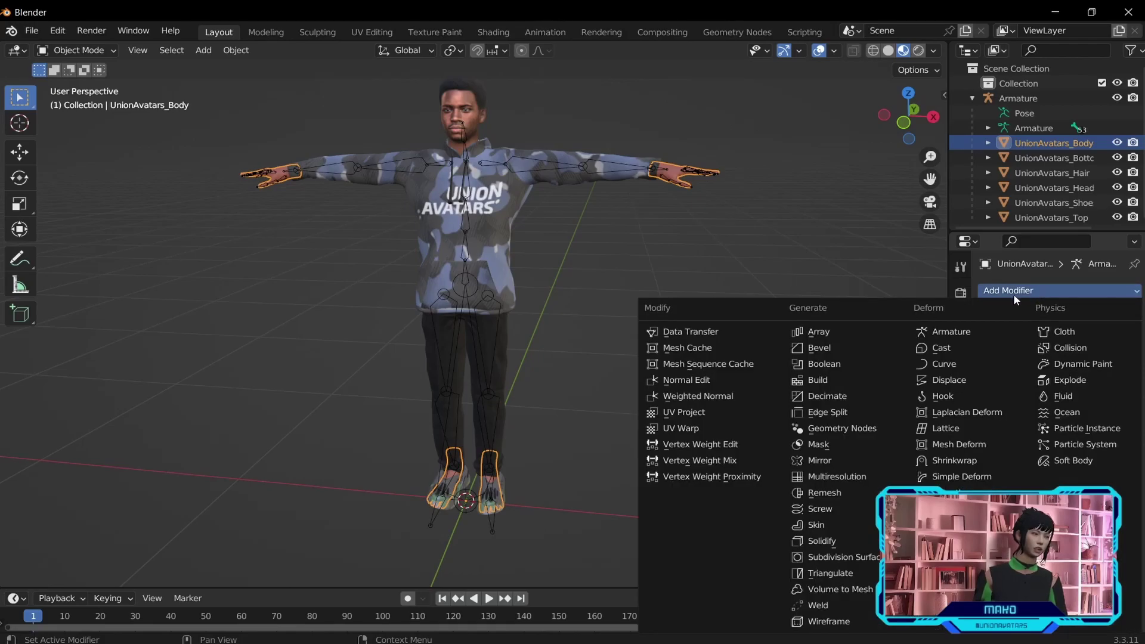
{"action": "left_click", "coordinate": [844, 396]}
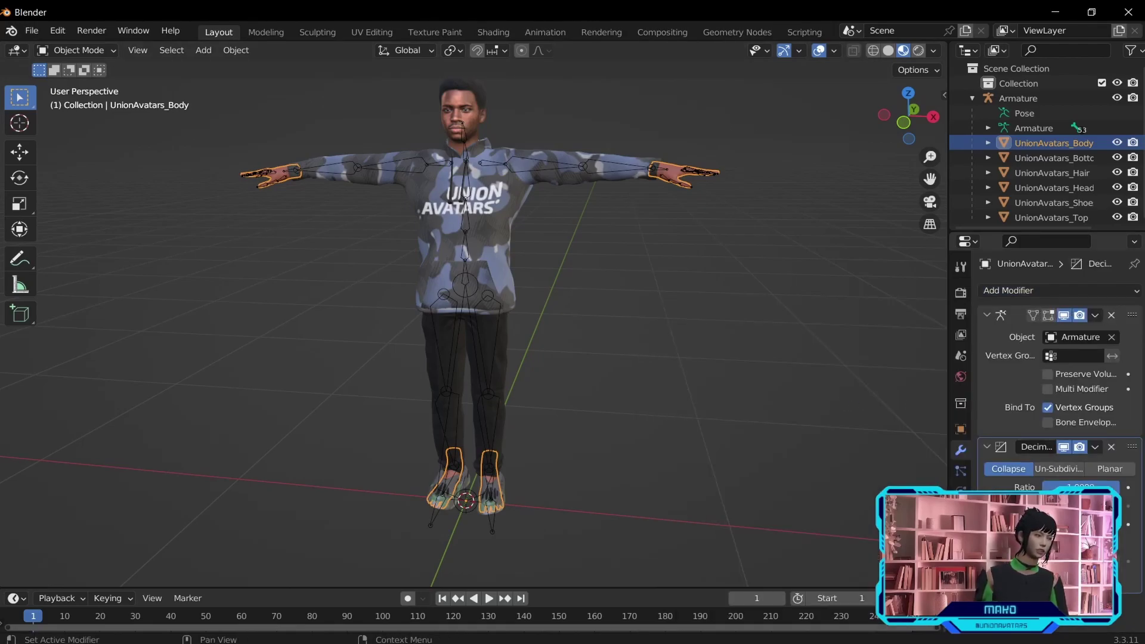
{"action": "left_click_drag", "start_coordinate": [1104, 486], "coordinate": [1071, 487]}
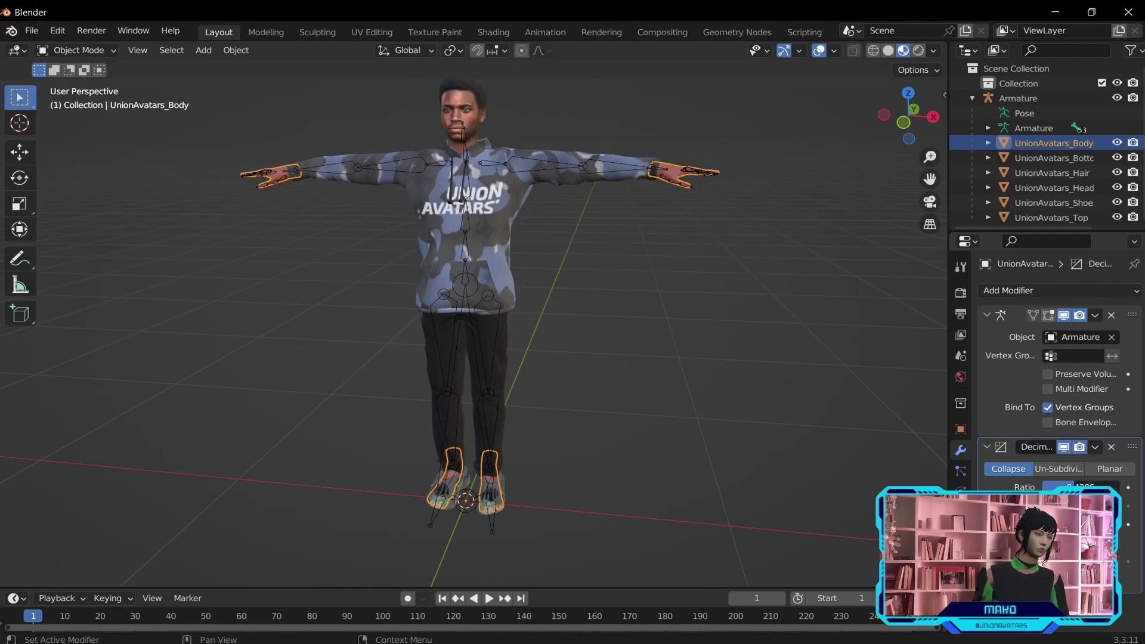
{"action": "left_click", "coordinate": [1095, 447]}
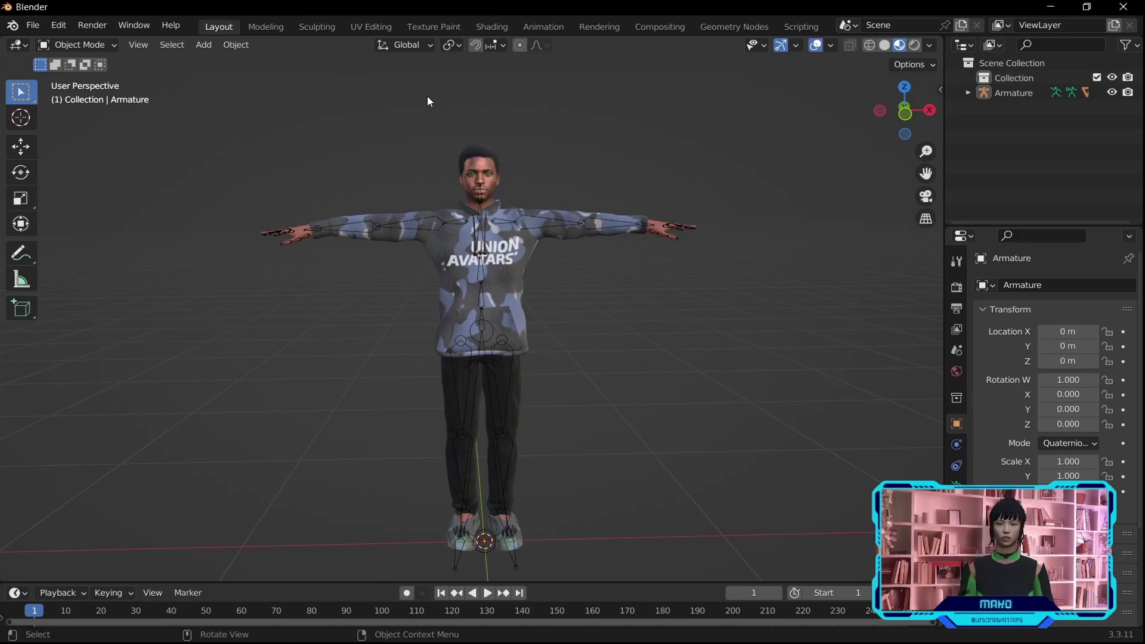
- Switch to the Shading workspace and browse the avatar's meshes in the Outliner
{"action": "left_click", "coordinate": [492, 26]}
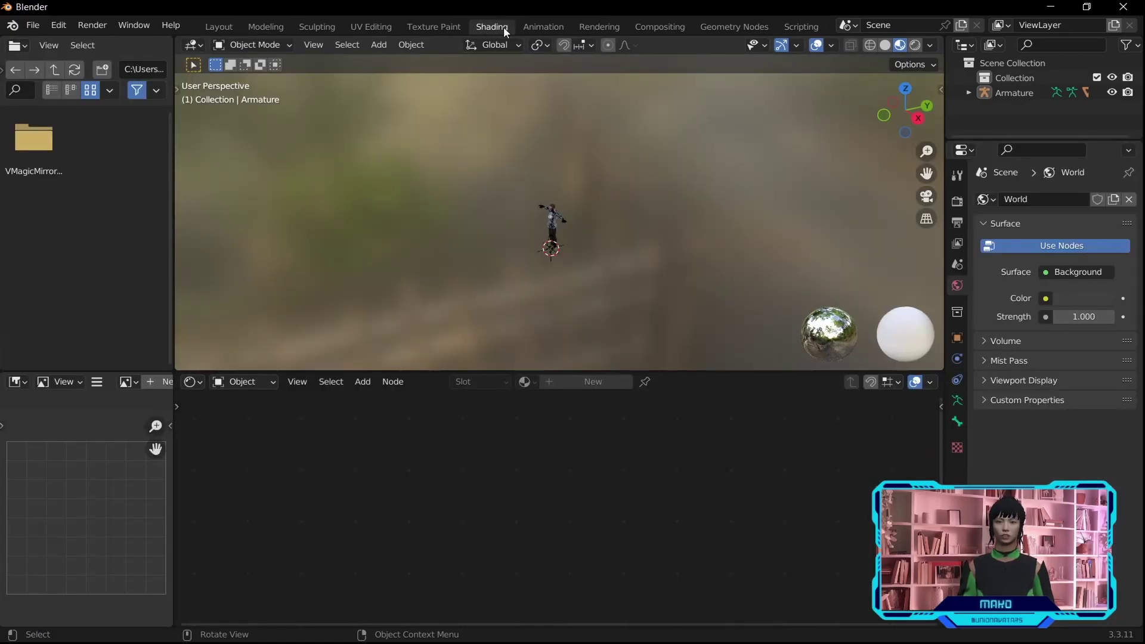
{"action": "left_click", "coordinate": [967, 92]}
{"action": "scroll", "coordinate": [990, 101], "scroll_direction": "down", "scroll_amount": 1}
{"action": "left_click", "coordinate": [1001, 117]}
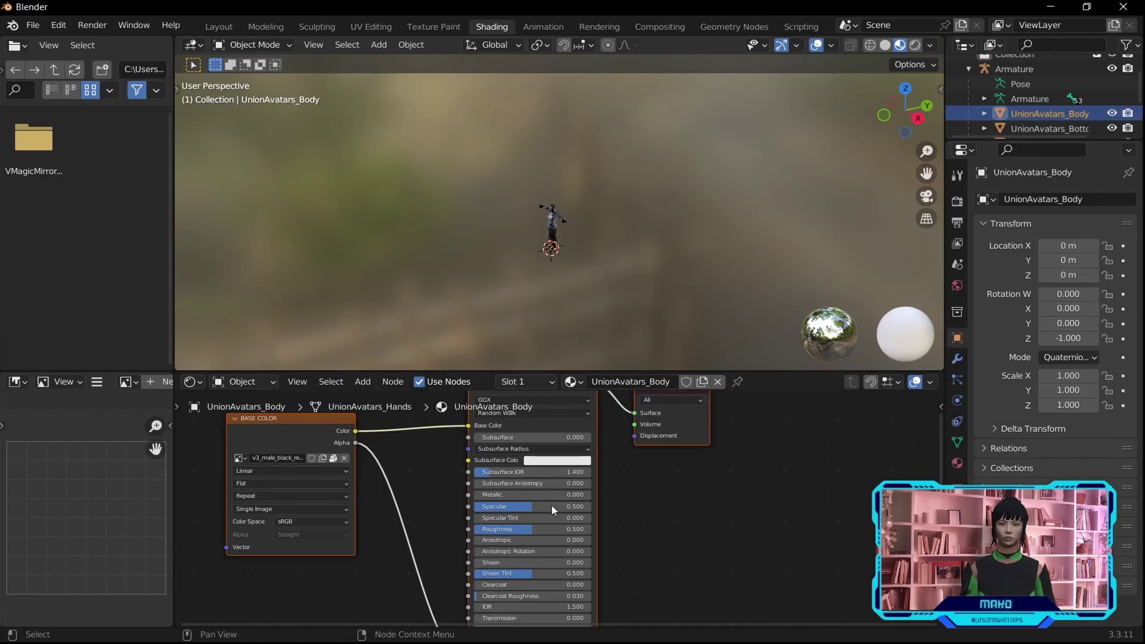
{"action": "scroll", "coordinate": [643, 506], "scroll_direction": "down", "scroll_amount": 2}
{"action": "scroll", "coordinate": [645, 504], "scroll_direction": "down", "scroll_amount": 2}
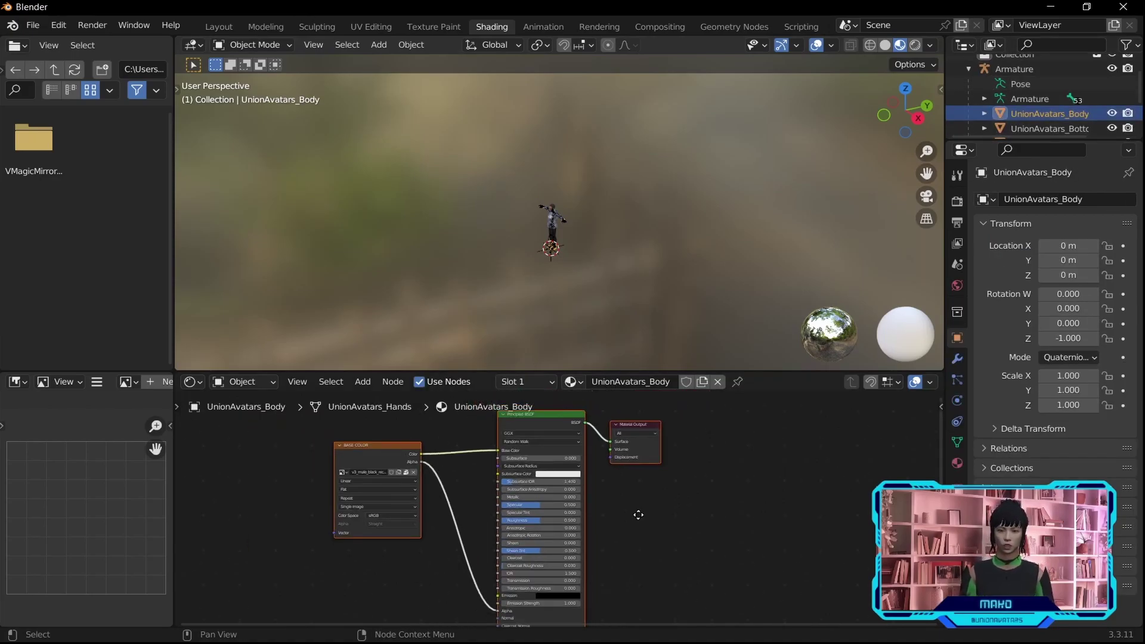
{"action": "scroll", "coordinate": [645, 504], "scroll_direction": "down", "scroll_amount": 2}
{"action": "scroll", "coordinate": [654, 517], "scroll_direction": "up", "scroll_amount": 2}
{"action": "scroll", "coordinate": [496, 502], "scroll_direction": "up", "scroll_amount": 1}
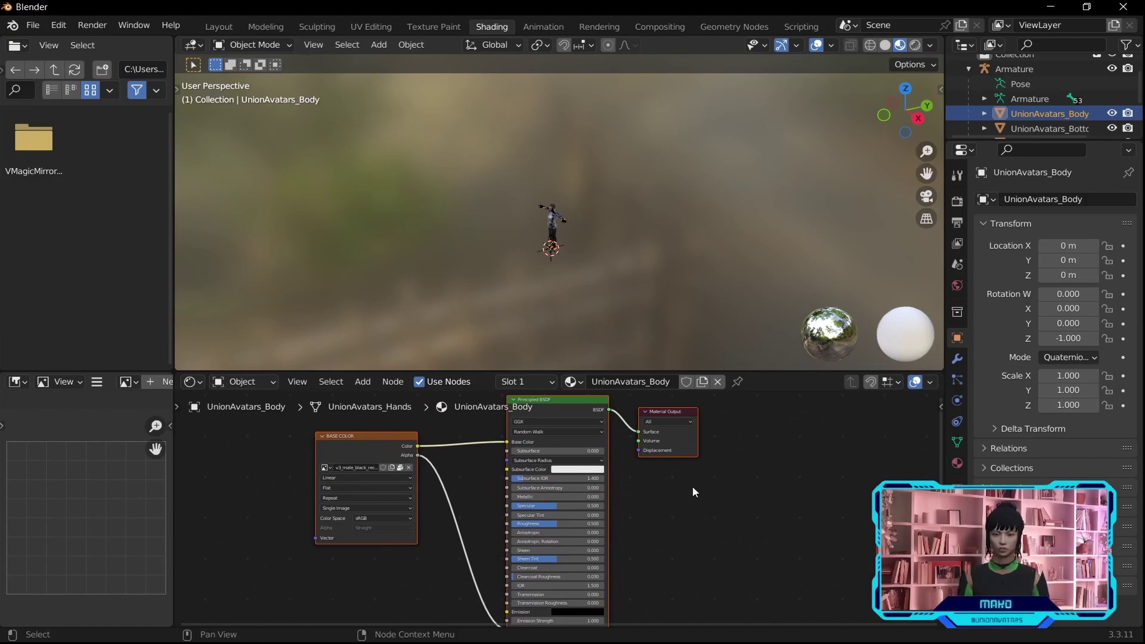
- Delete the normal map image and Normal Map nodes from the UnionAvatars_Bottom material
{"action": "left_click", "coordinate": [1001, 128]}
{"action": "middle_click_drag", "start_coordinate": [637, 545], "coordinate": [700, 435]}
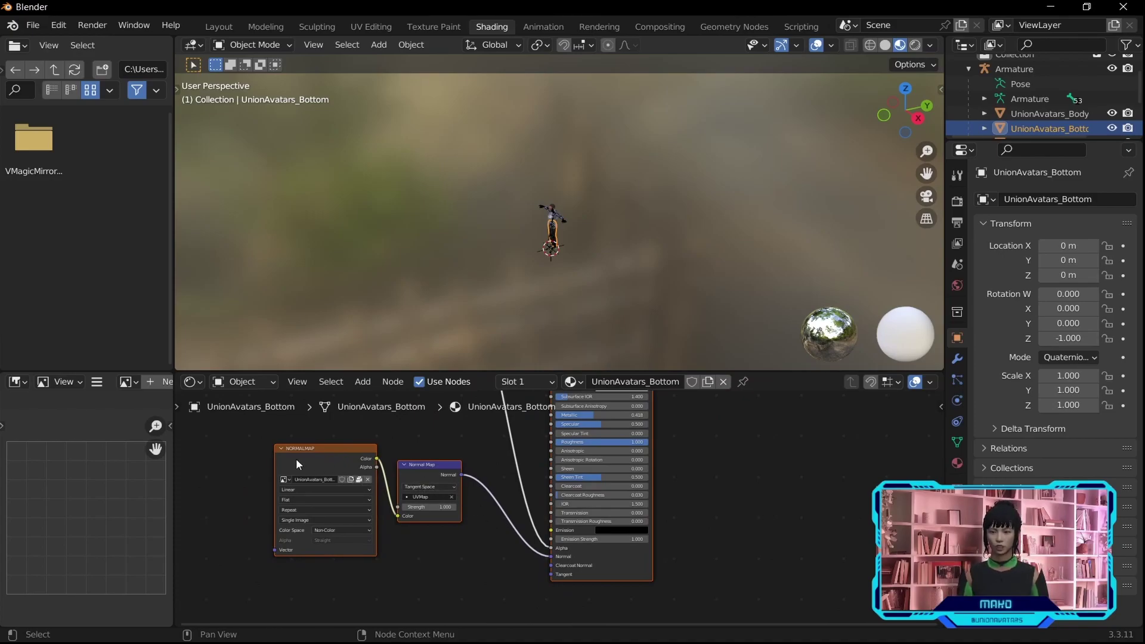
{"action": "right_click", "coordinate": [441, 496]}
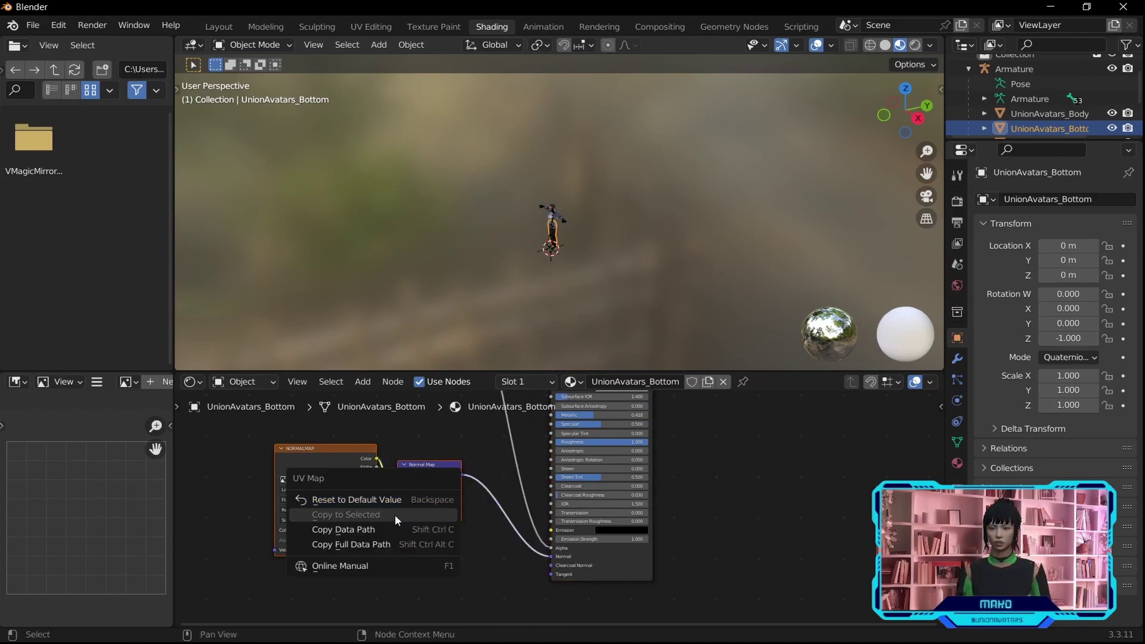
{"action": "right_click", "coordinate": [333, 456]}
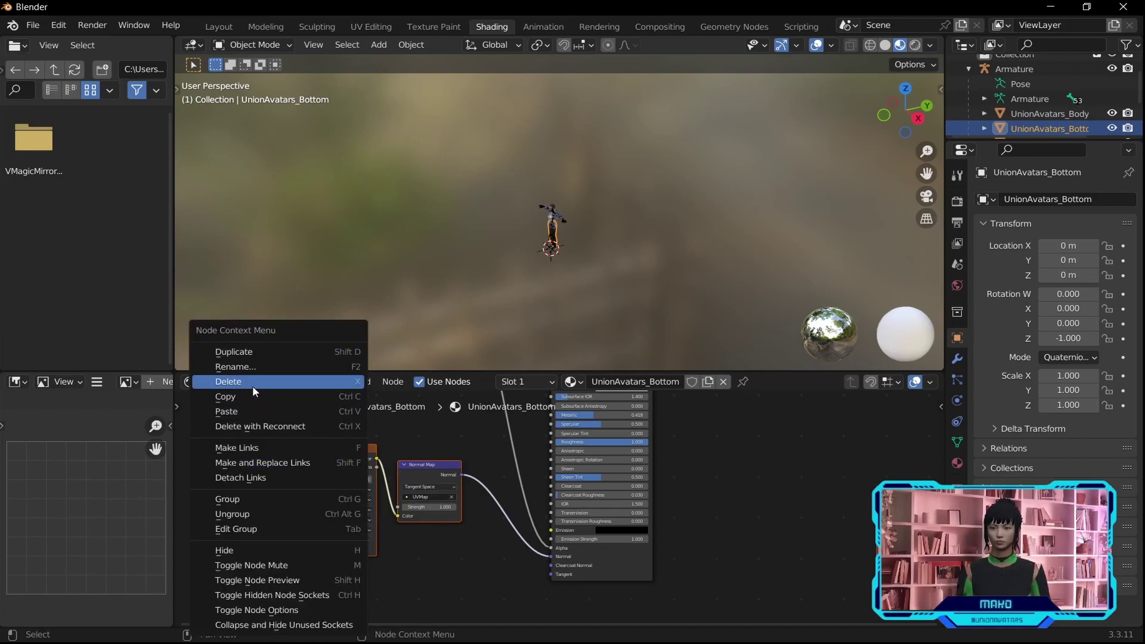
{"action": "left_click", "coordinate": [252, 385]}
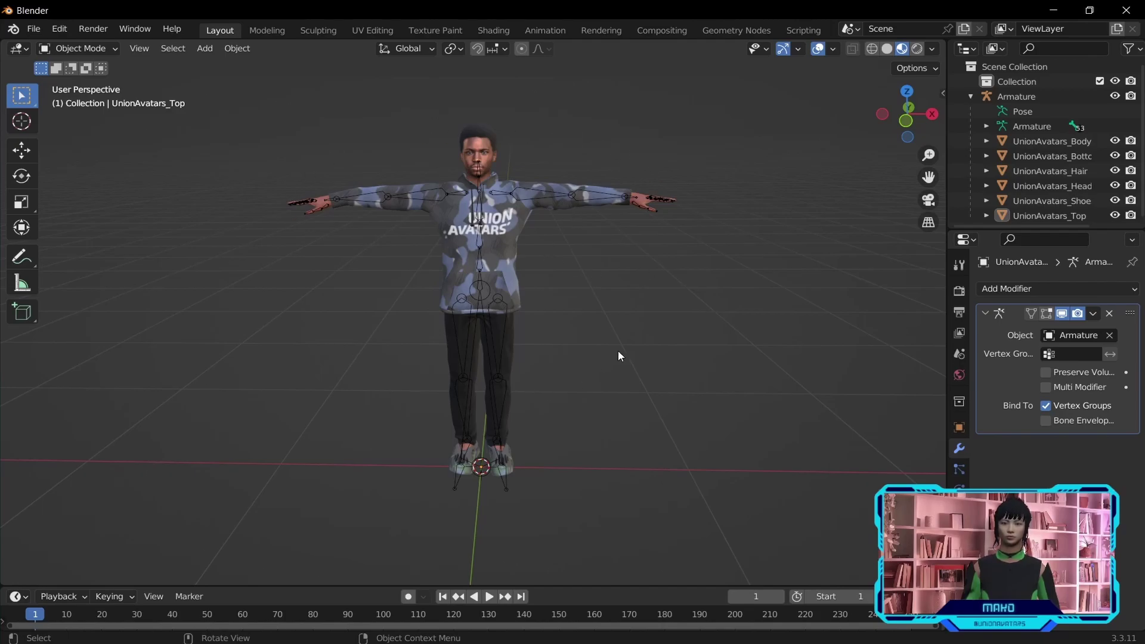
- Select the armature and all avatar meshes and export them as COOLNAME.vrm to the Desktop
{"action": "left_click_drag", "start_coordinate": [570, 419], "coordinate": [654, 459]}
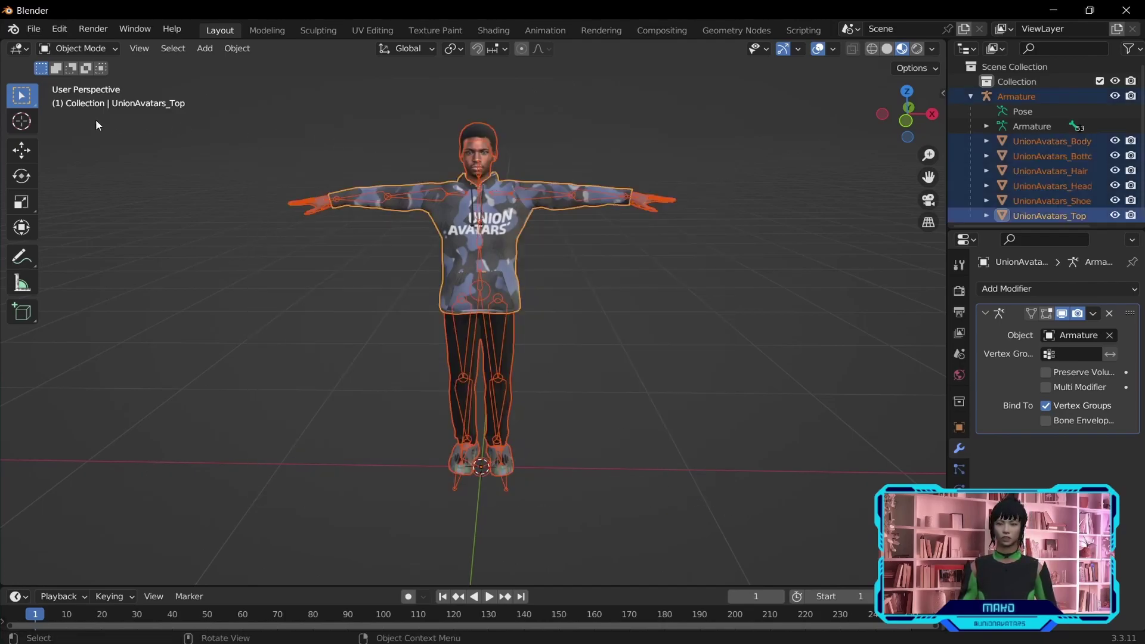
{"action": "left_click", "coordinate": [44, 30]}
{"action": "mouse_move", "coordinate": [61, 245]}
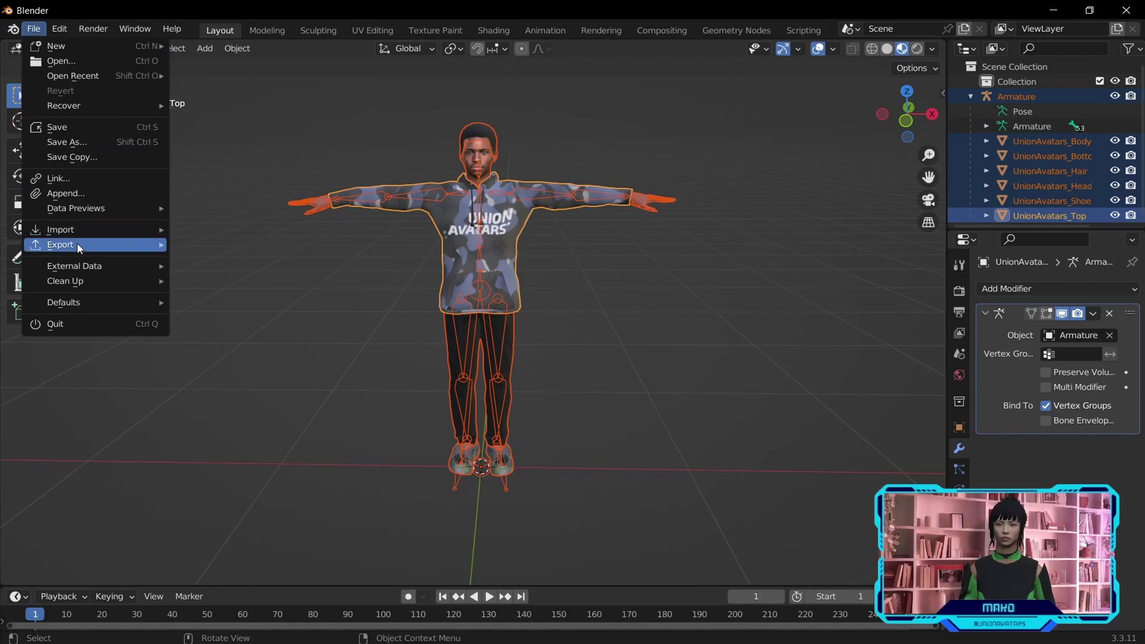
{"action": "left_click", "coordinate": [247, 437]}
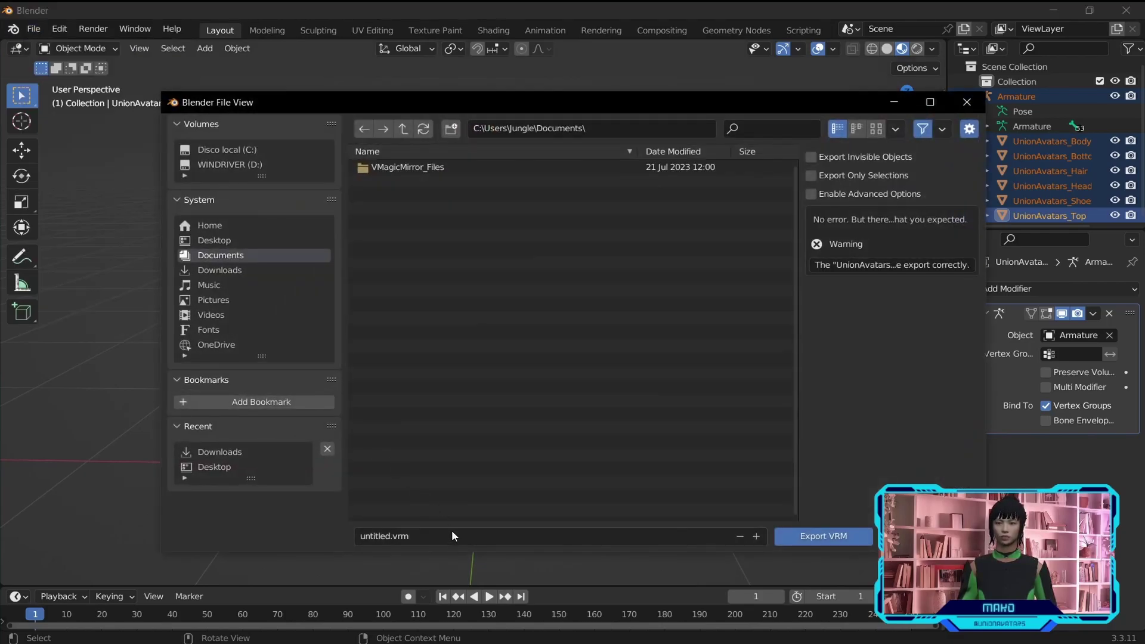
{"action": "left_click", "coordinate": [410, 534]}
{"action": "left_click", "coordinate": [392, 536]}
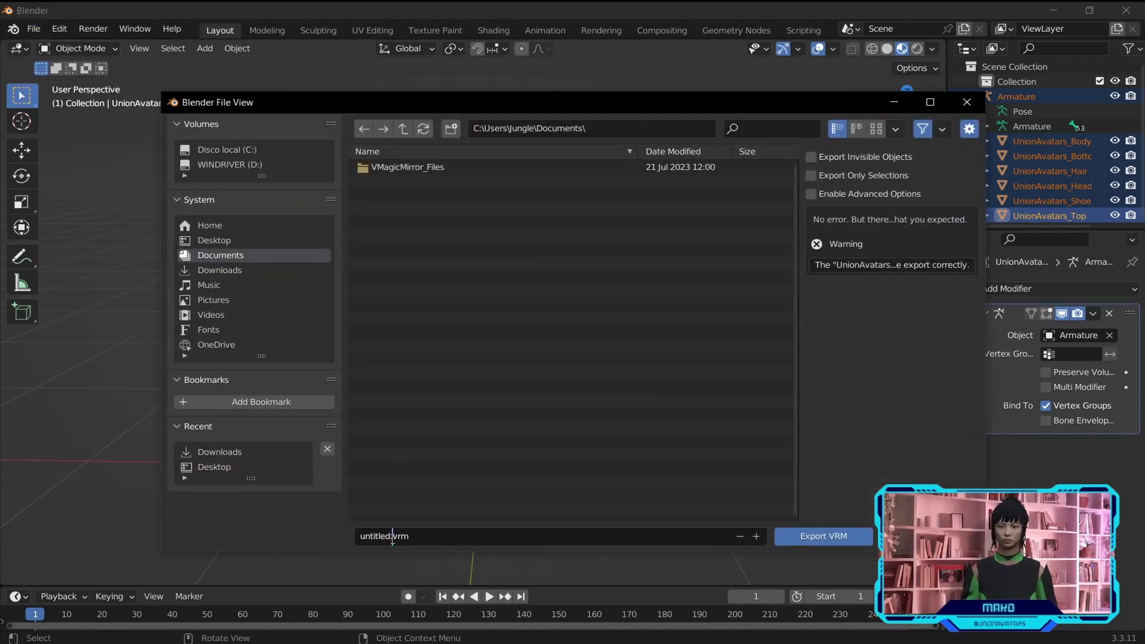
{"action": "type", "text": "COOLNAME"}
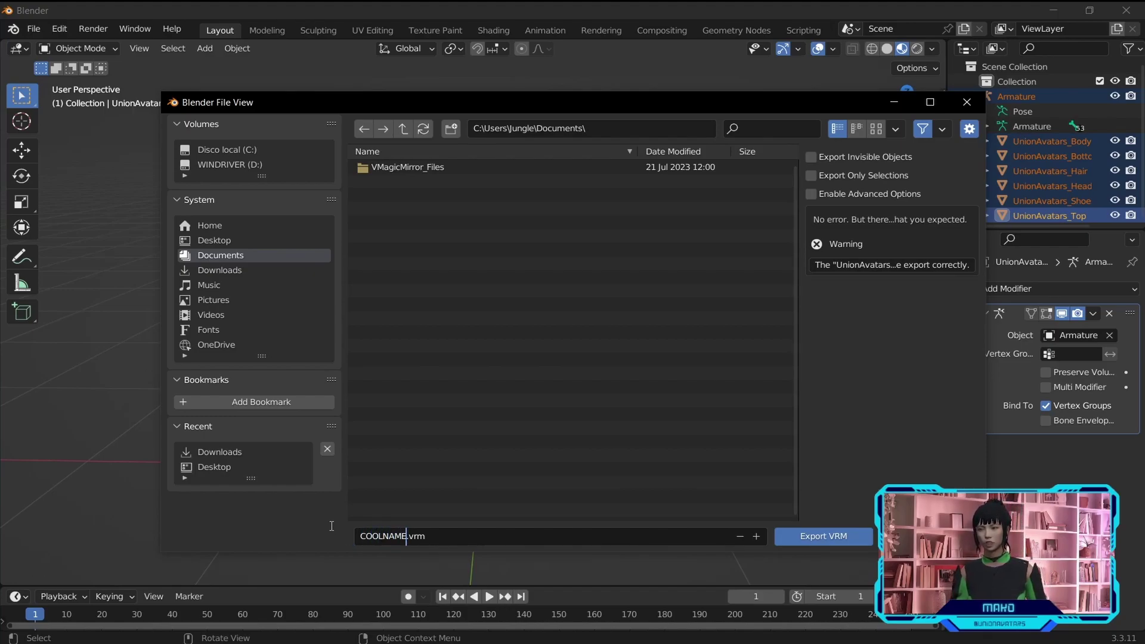
{"action": "left_click", "coordinate": [223, 238]}
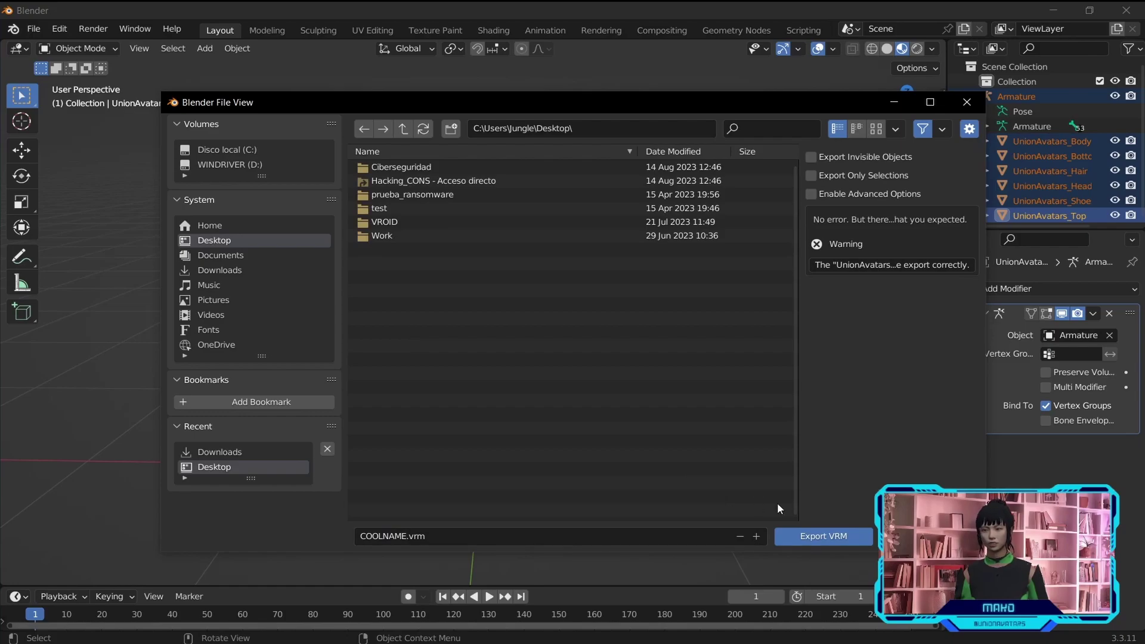
{"action": "left_click", "coordinate": [818, 538]}
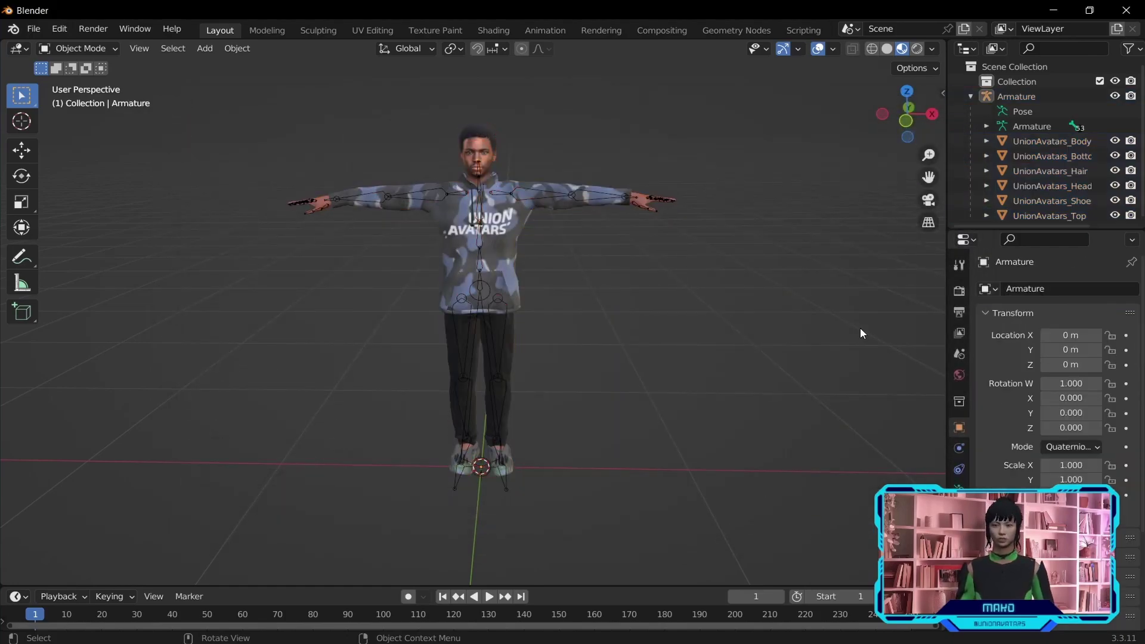
- Check in COOLNAME.vrm's Properties that its size is 5.09 MB, then close them
{"action": "left_click", "coordinate": [1053, 11]}
{"action": "right_click", "coordinate": [347, 216]}
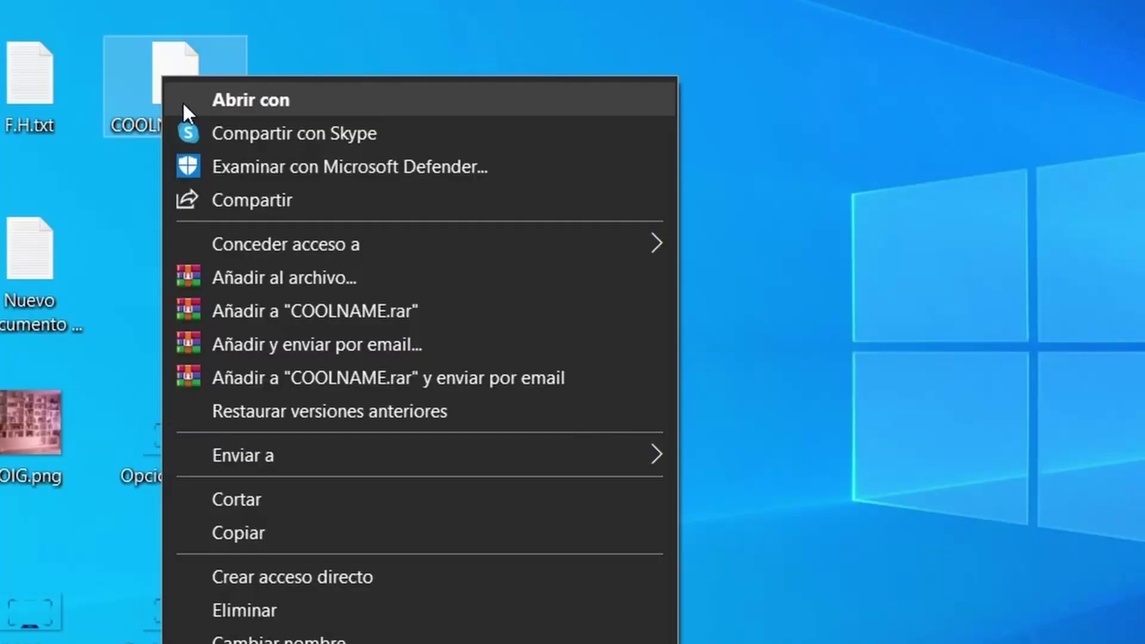
{"action": "left_click", "coordinate": [387, 519]}
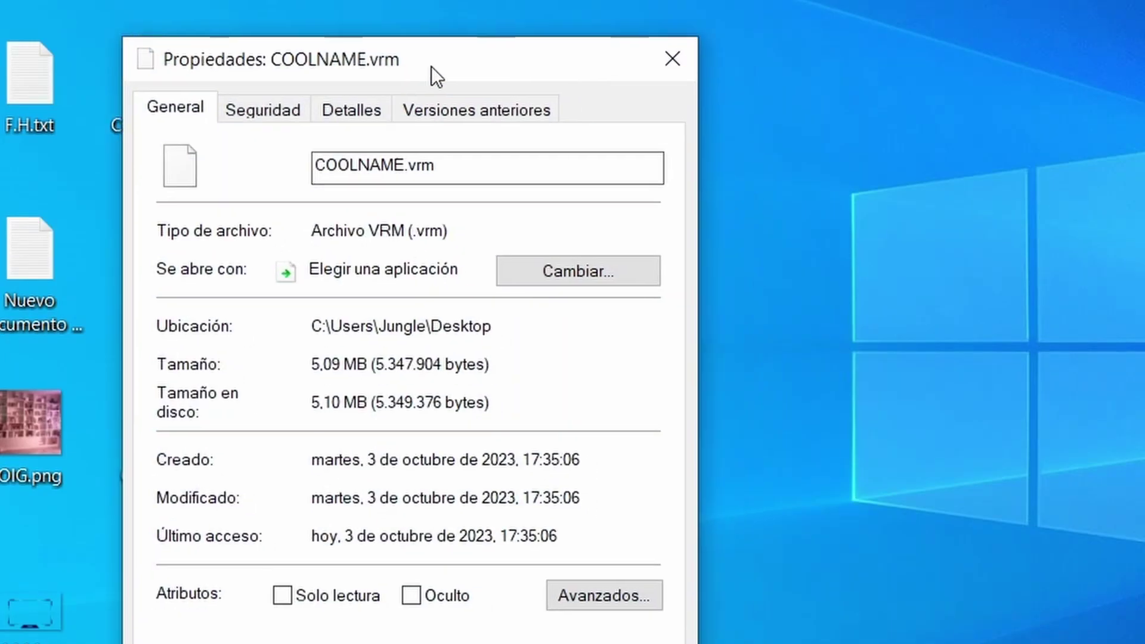
{"action": "left_click_drag", "start_coordinate": [482, 104], "coordinate": [314, 0]}
{"action": "mouse_move", "coordinate": [202, 243]}
{"action": "left_mouse_down"}
{"action": "mouse_move", "coordinate": [440, 276]}
{"action": "mouse_move", "coordinate": [294, 263]}
{"action": "mouse_move", "coordinate": [370, 266]}
{"action": "left_mouse_up"}
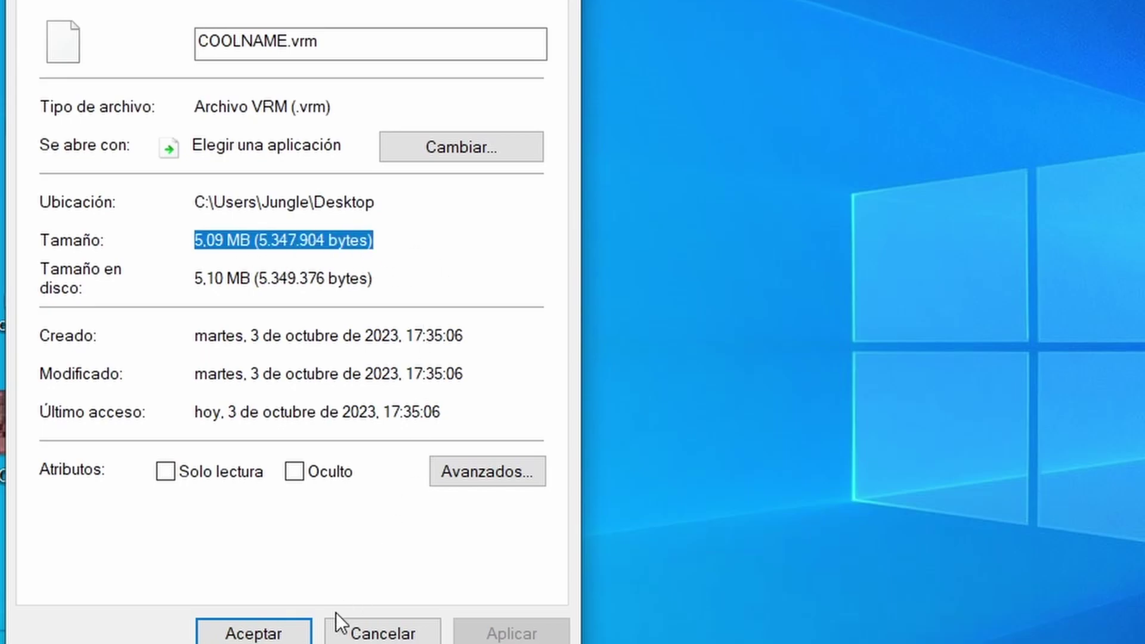
{"action": "left_click", "coordinate": [283, 636]}
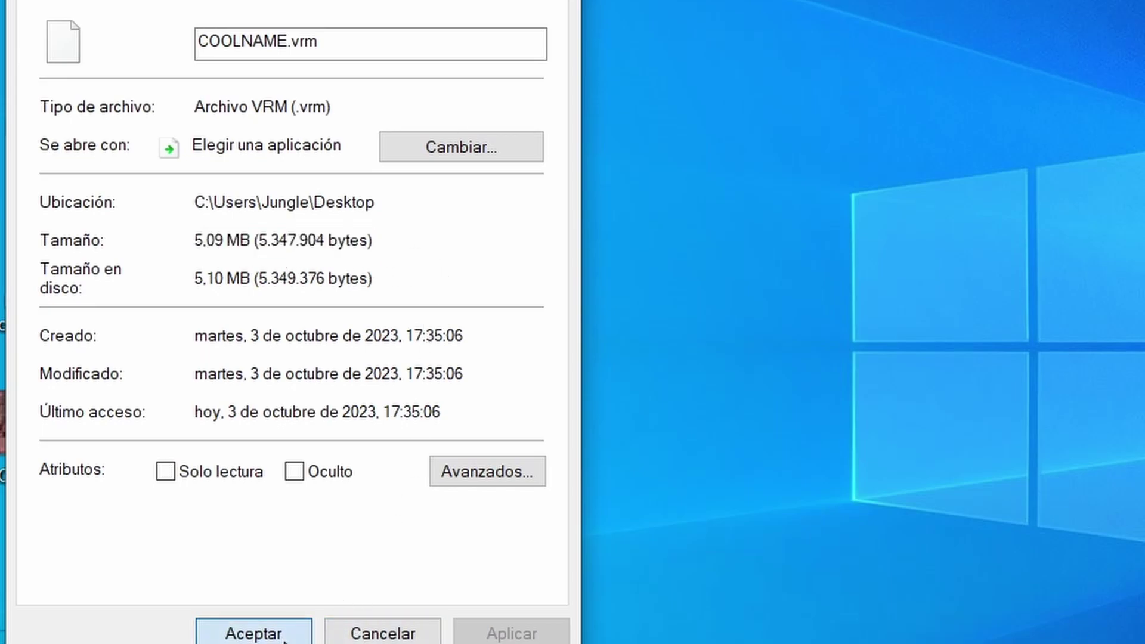